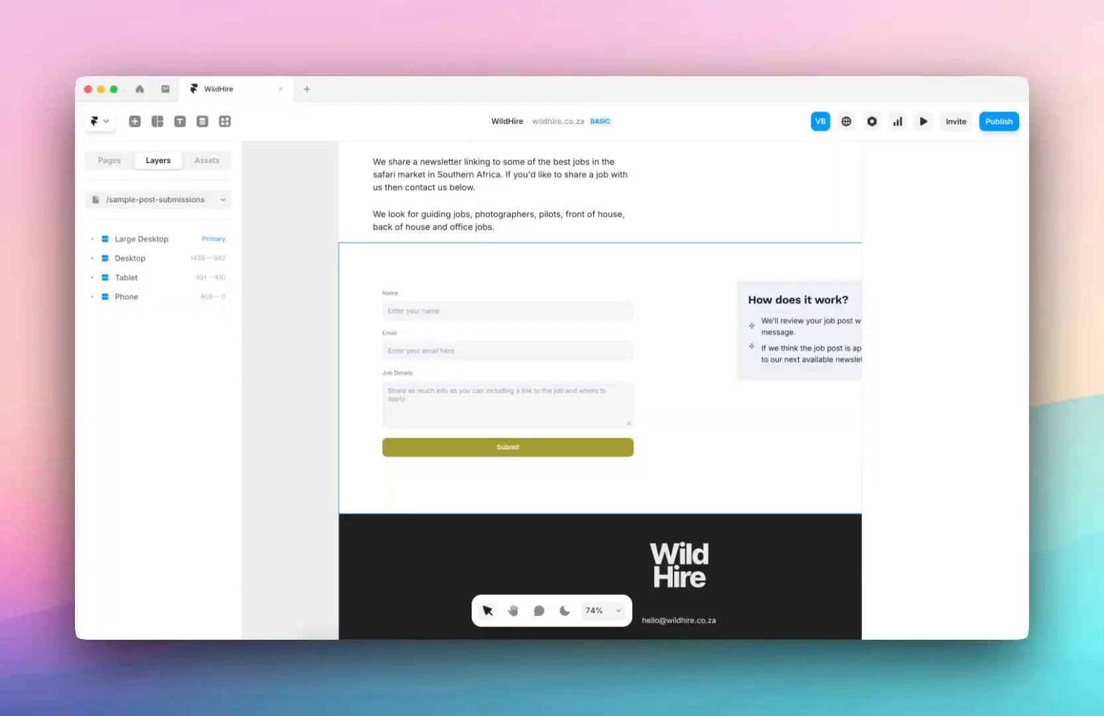
Select the job-post Form layer on the canvas to show its properties.
left_click(438, 328)
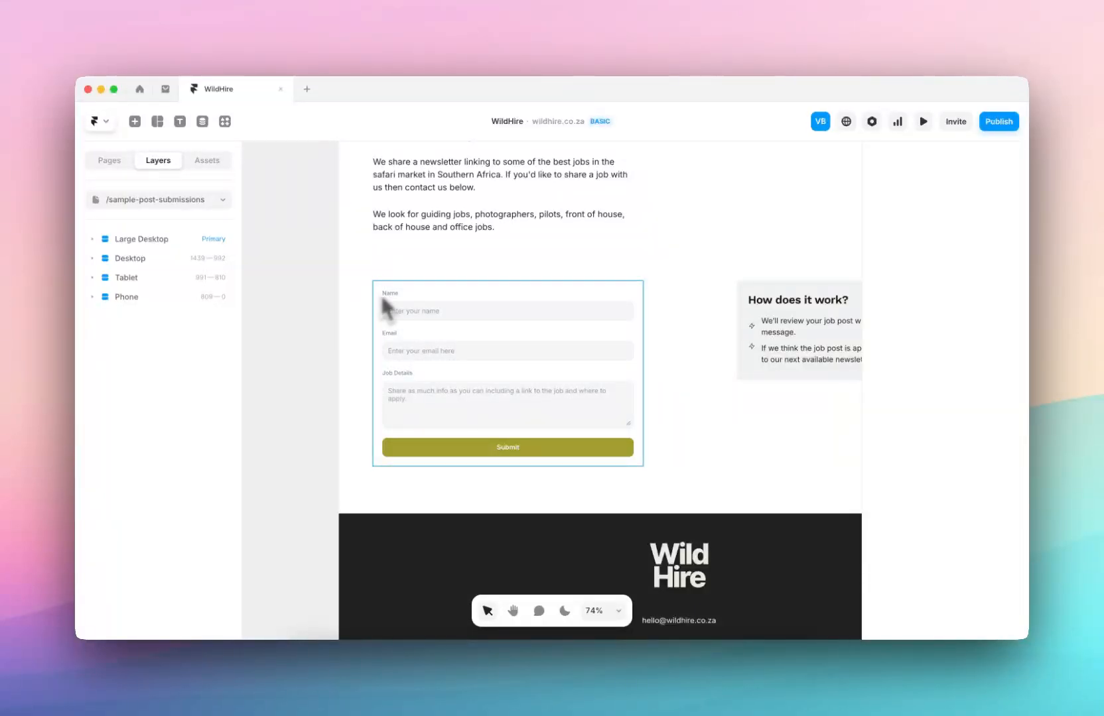
left_click(380, 343)
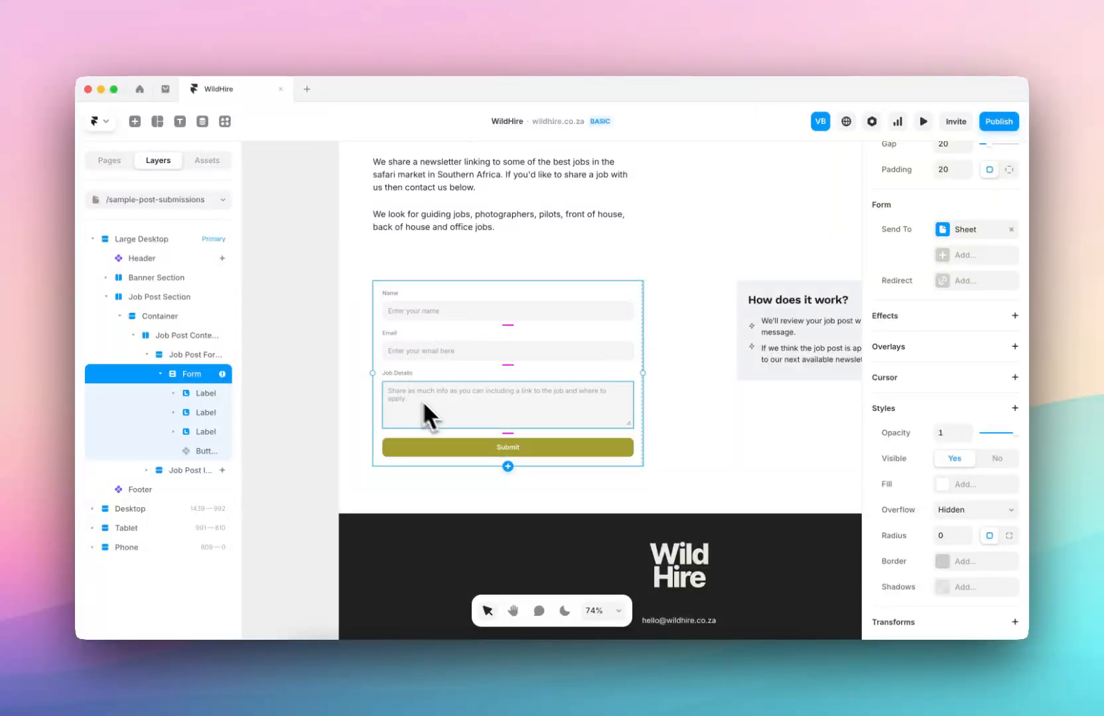
Remove the old Sheet from the form's Send To and widen the Layers panel.
left_click(1011, 229)
scroll(996, 248, "up", 5)
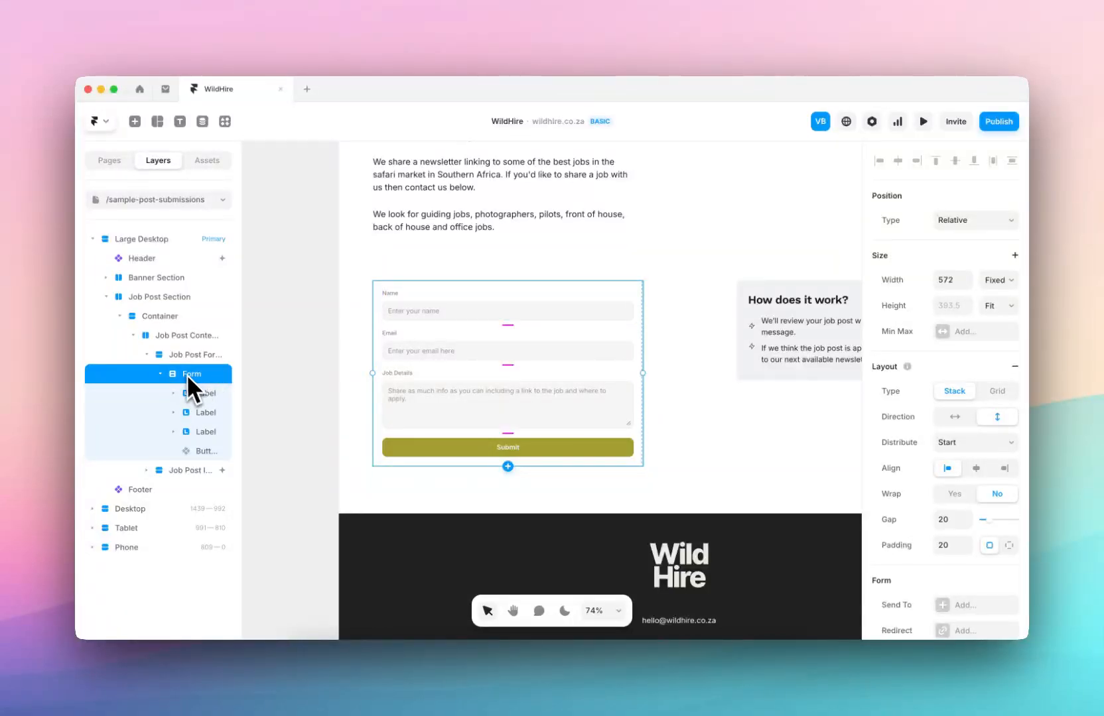
left_click_drag(234, 348, 281, 358)
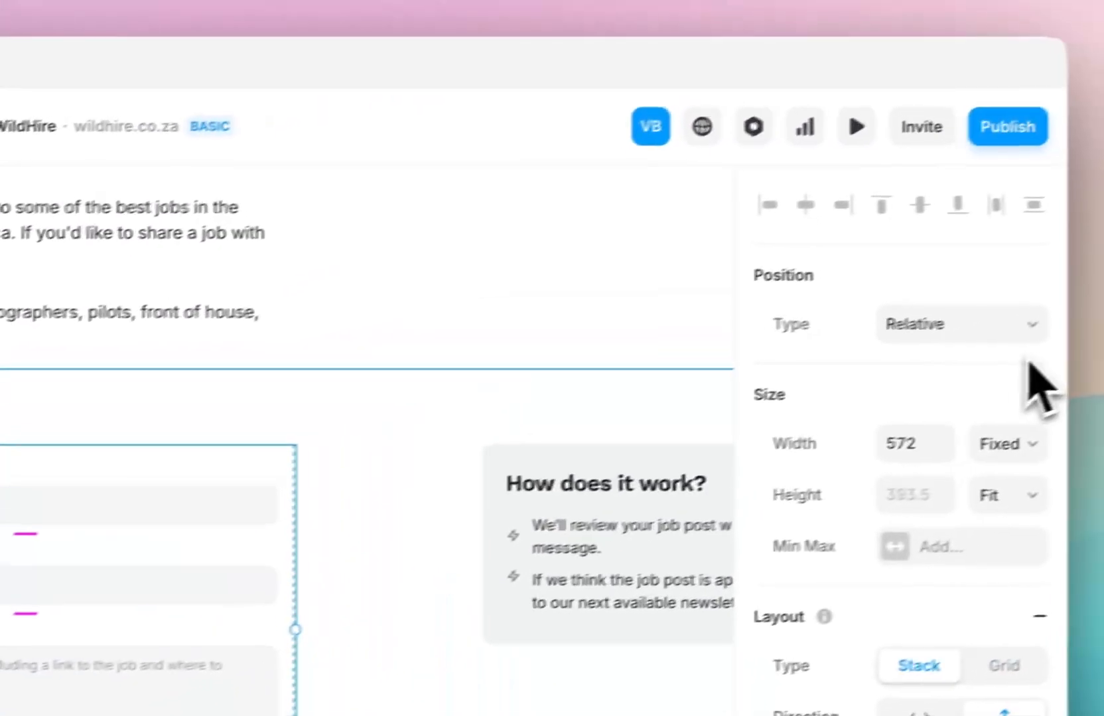
scroll(992, 370, "down", 5)
scroll(993, 375, "down", 5)
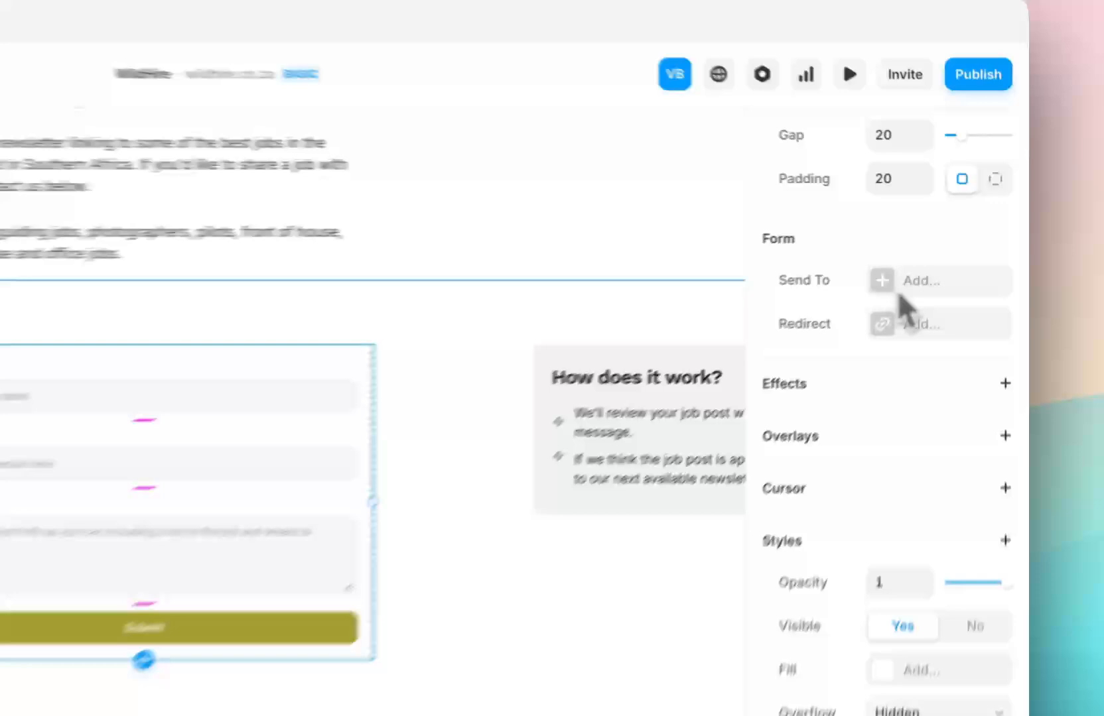
Add Google Sheets as a Send To destination and edit its fallback notification address.
left_click(948, 245)
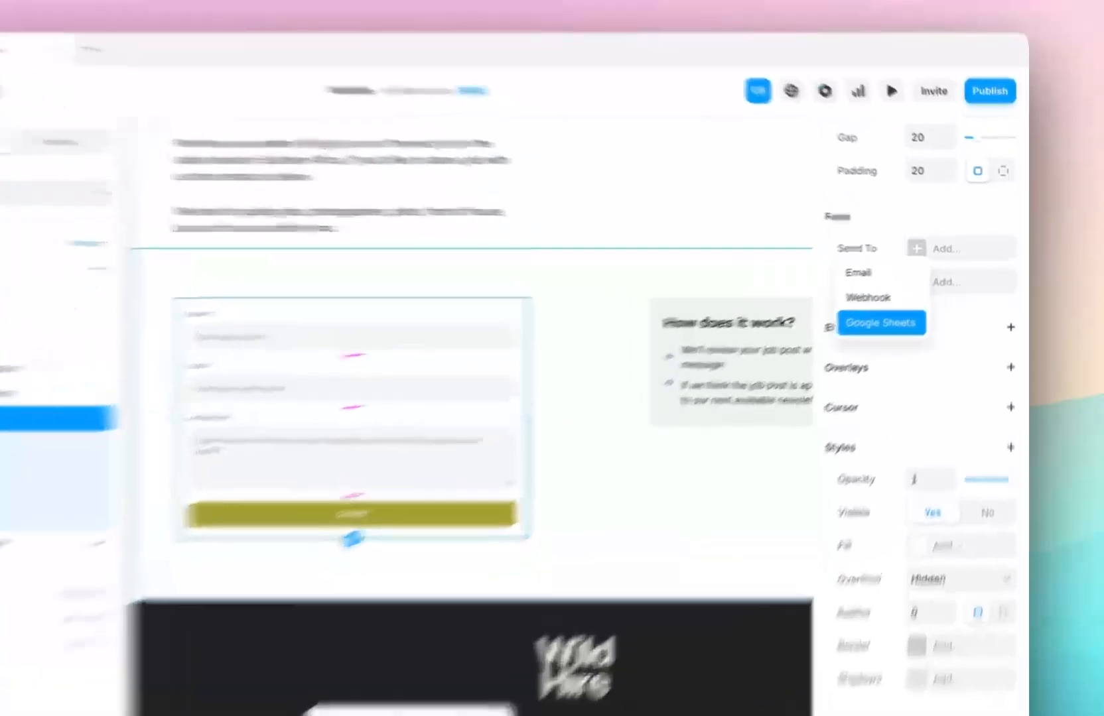
left_click(800, 411)
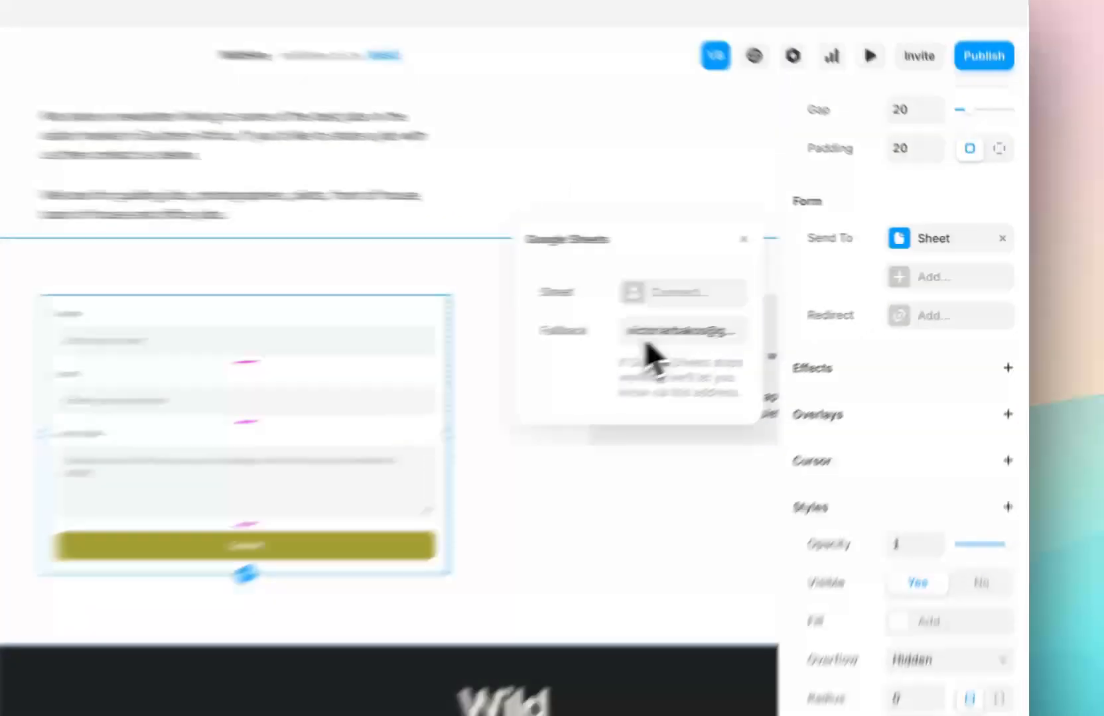
left_click(789, 306)
left_click(489, 364)
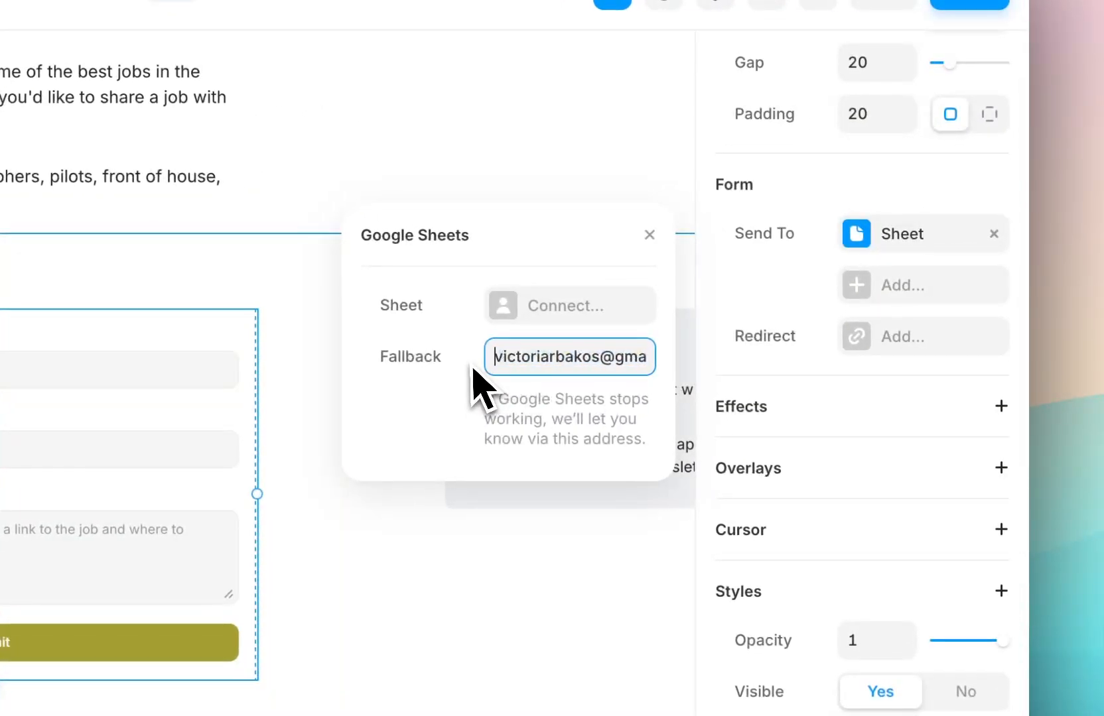
left_click_drag(531, 363, 636, 368)
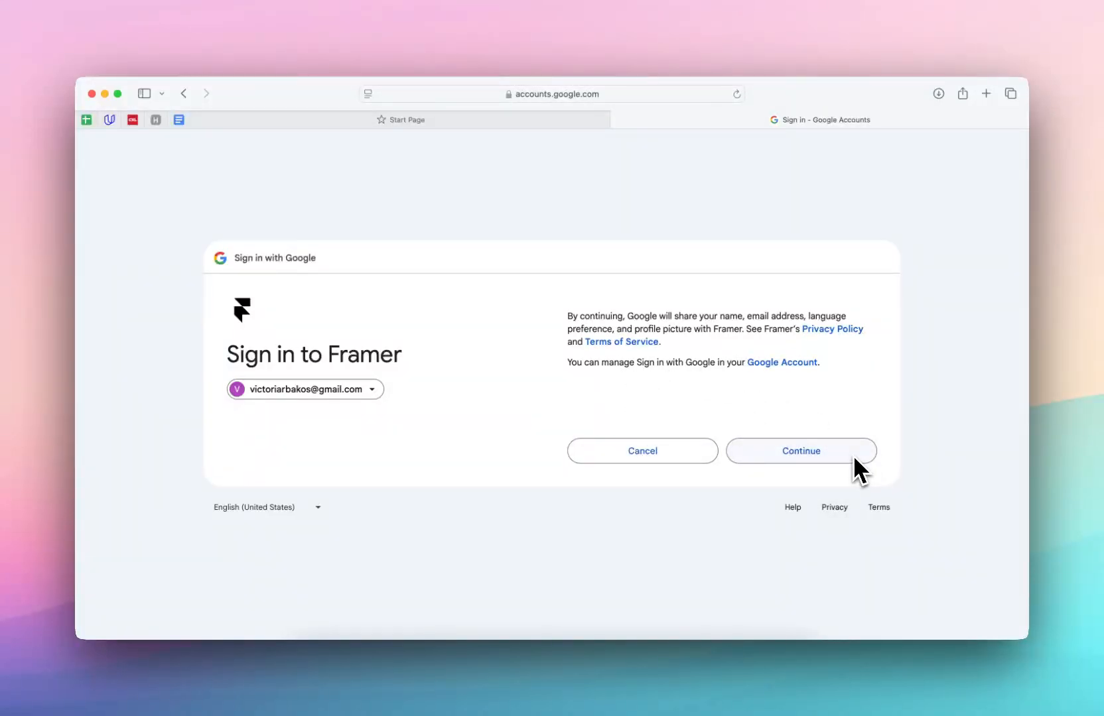
Approve Framer's Google sign-in and its access to Google Drive files.
left_click(853, 455)
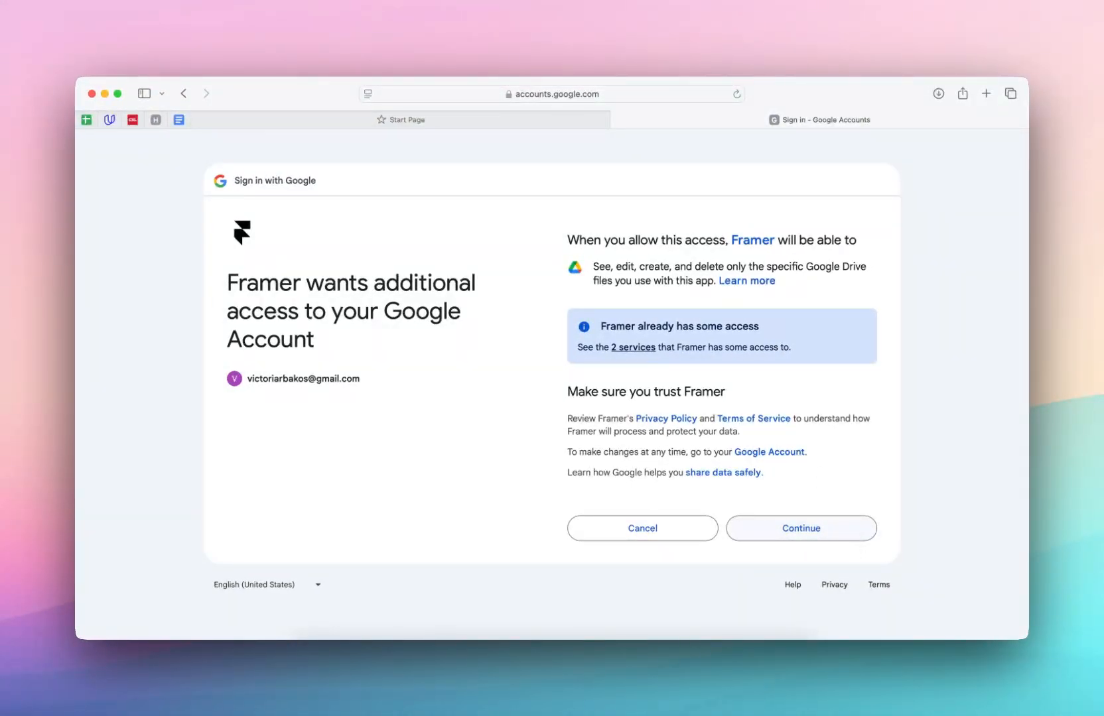
left_click(848, 526)
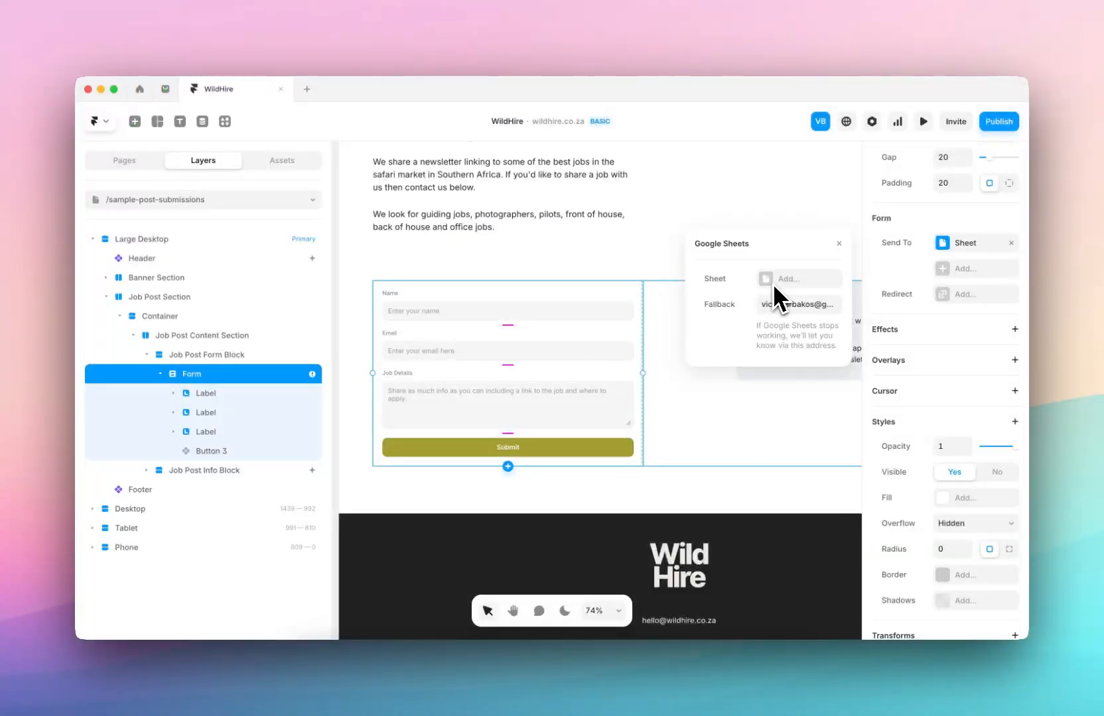
Create a new Google Sheet named 'Framer Submissions' and connect it to the form.
left_click(776, 282)
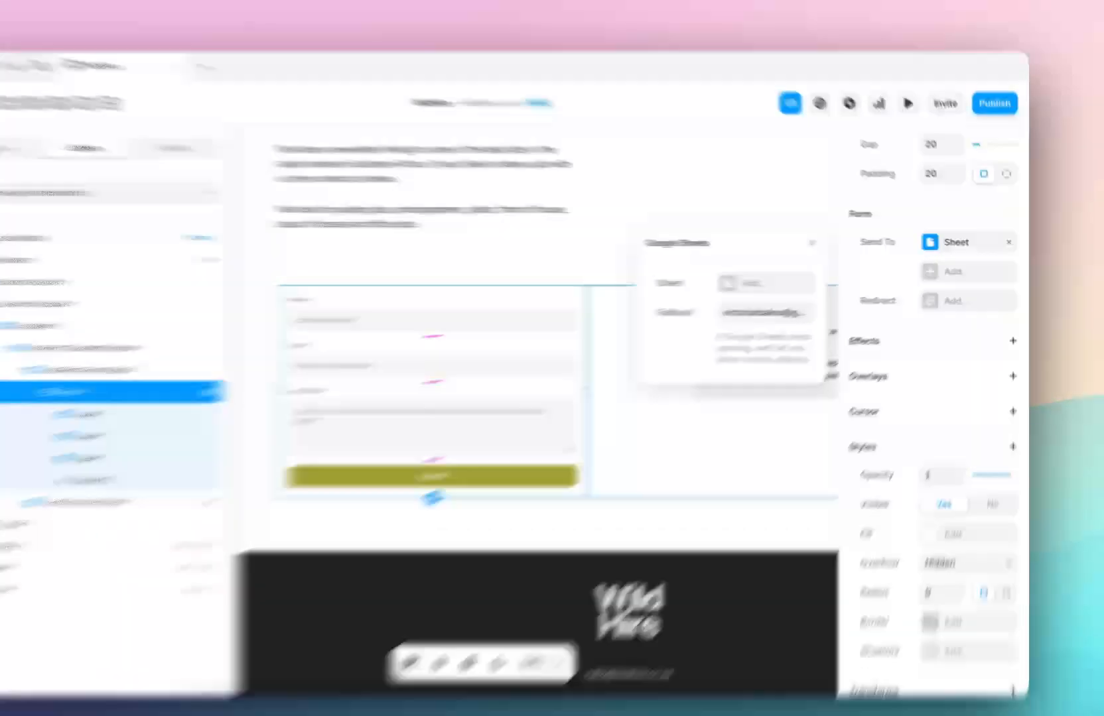
left_click(773, 280)
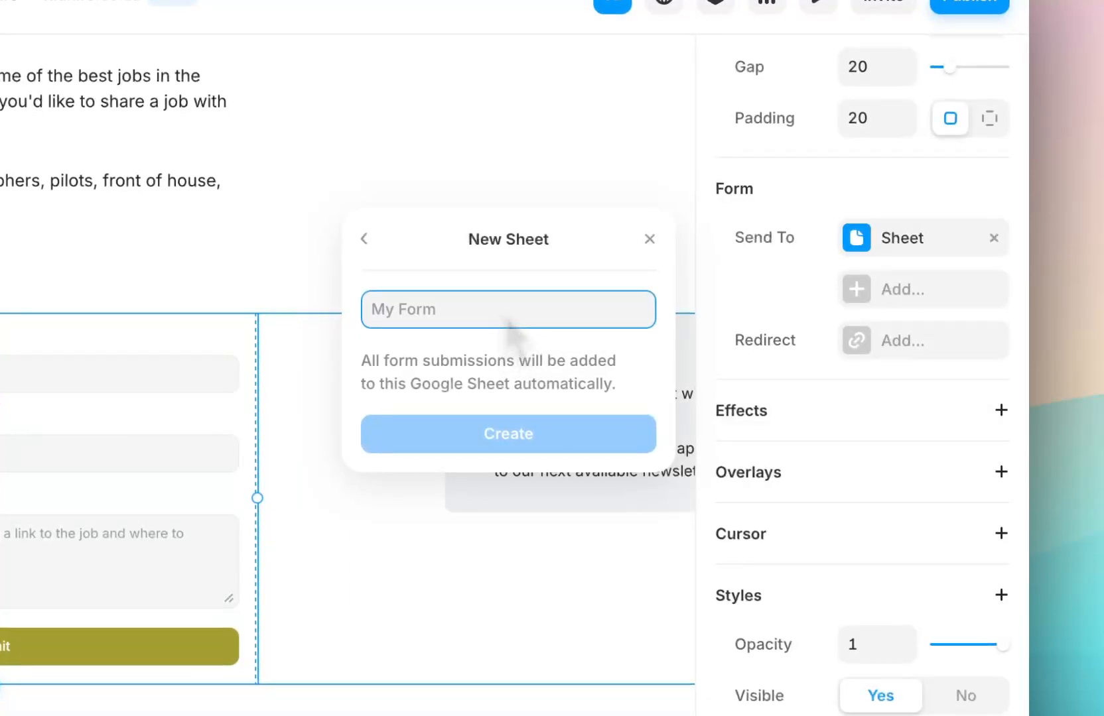
type("Framer Submissions")
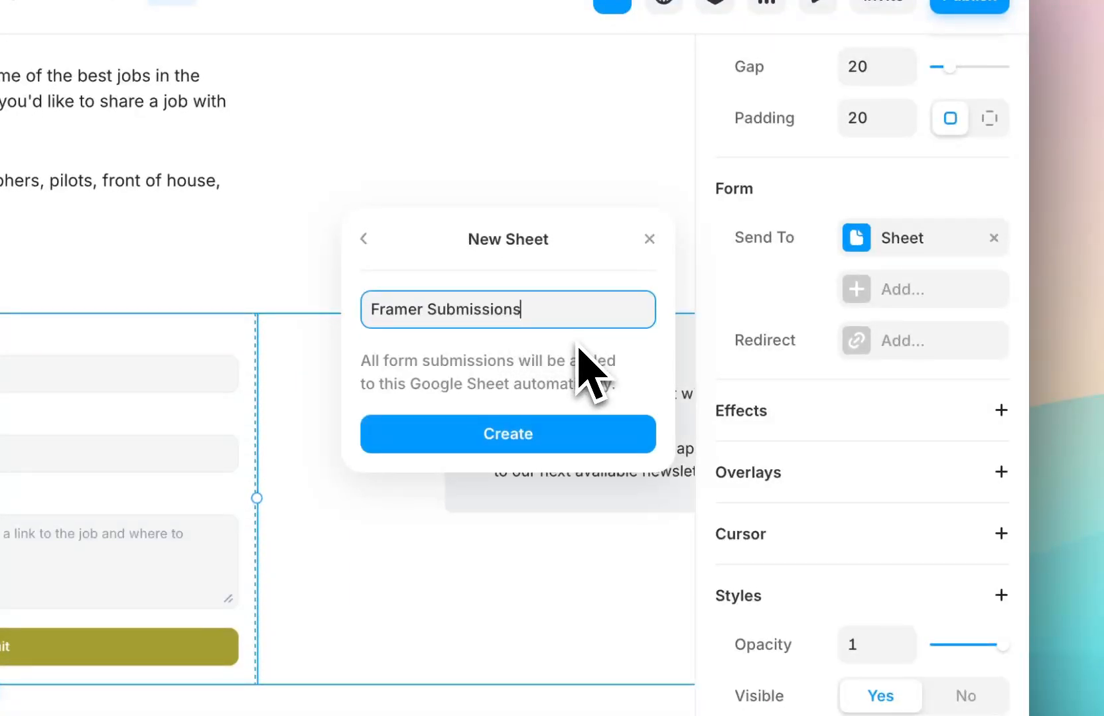
left_click(584, 442)
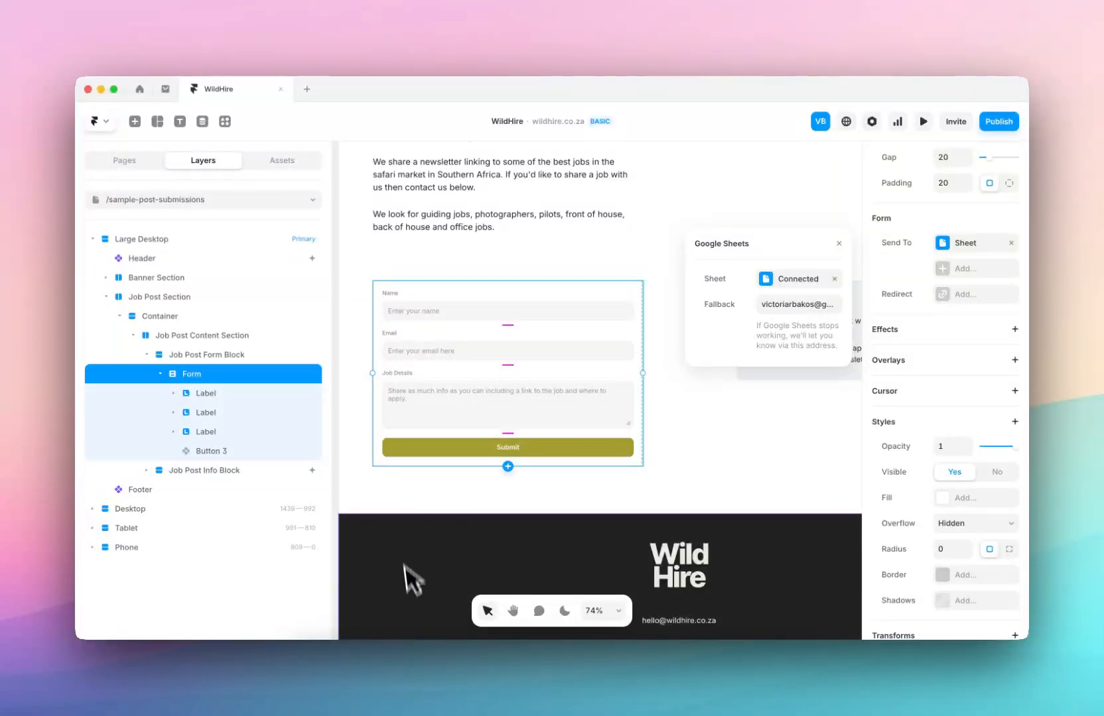
Check the empty Framer Submissions sheet, then return to Framer and close the Google Sheets settings.
left_click(420, 667)
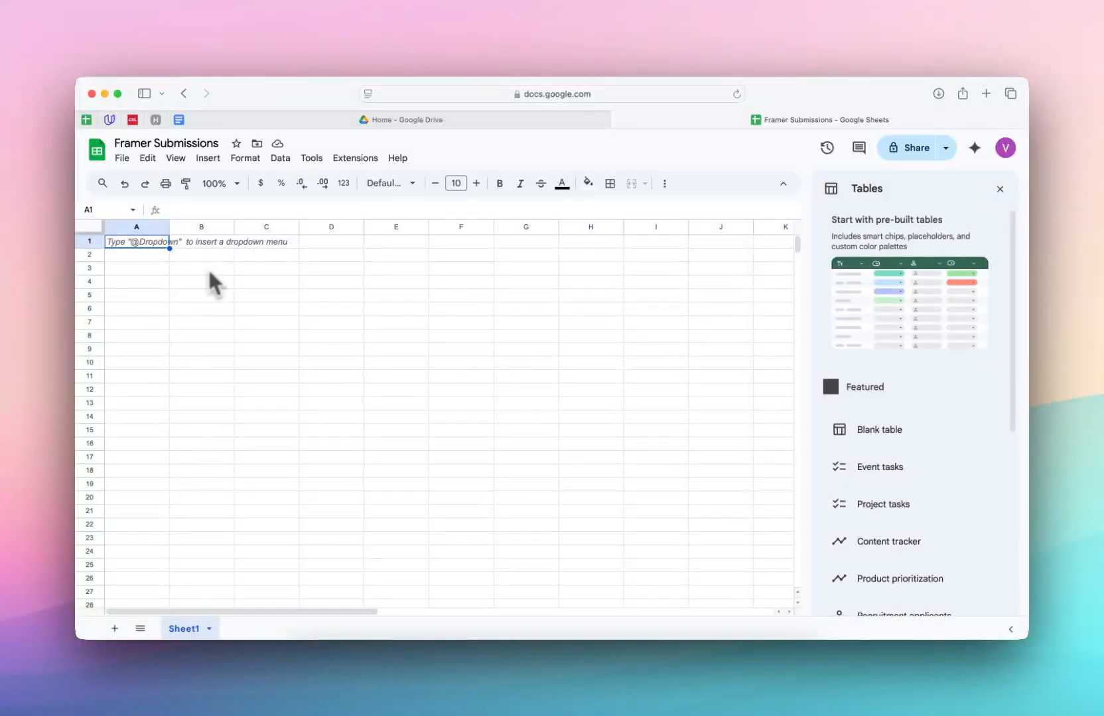
left_click(556, 666)
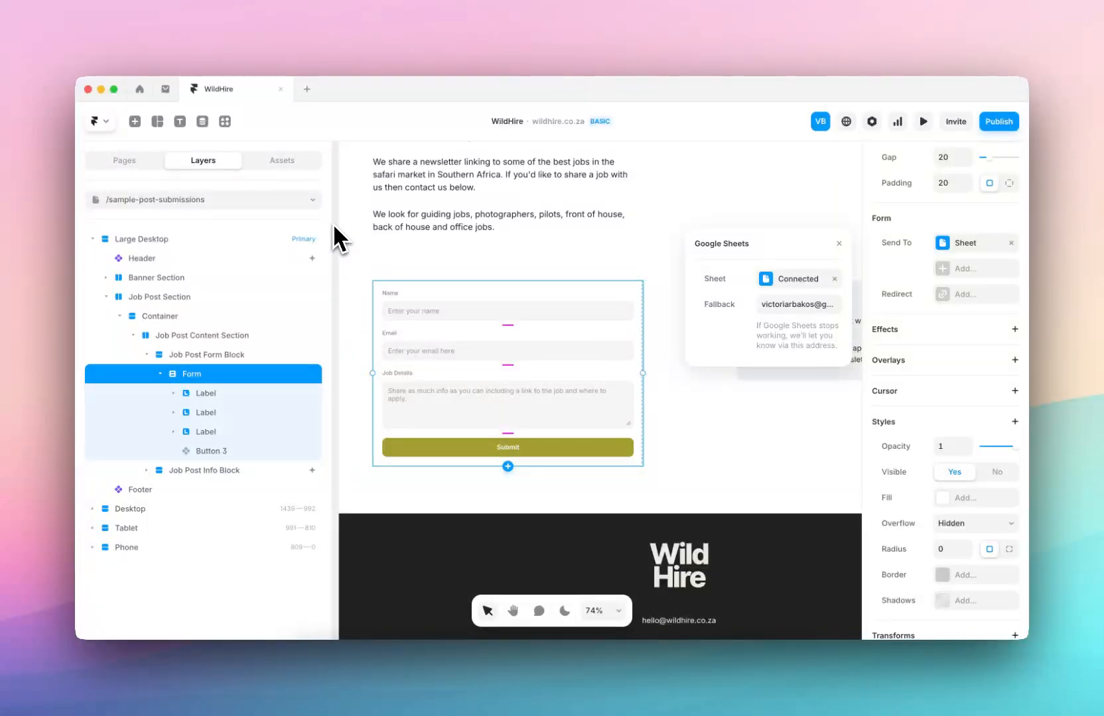
key("Escape")
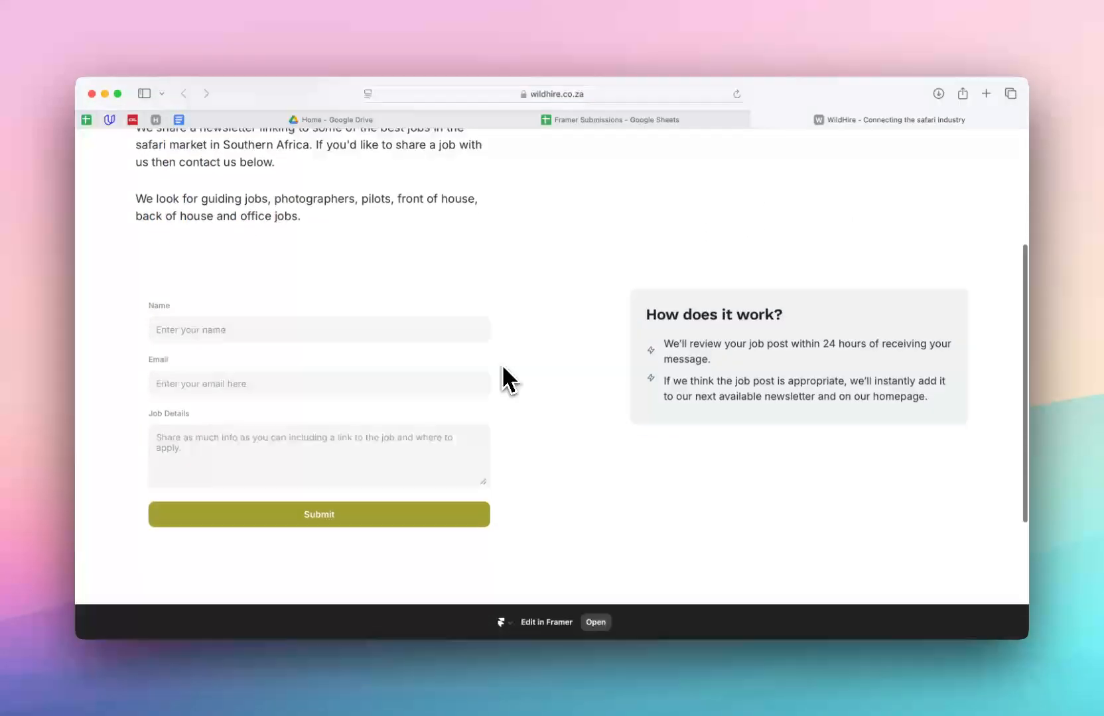
Fill in the Name and Email fields of the live job-post form.
scroll(498, 372, "down", 2)
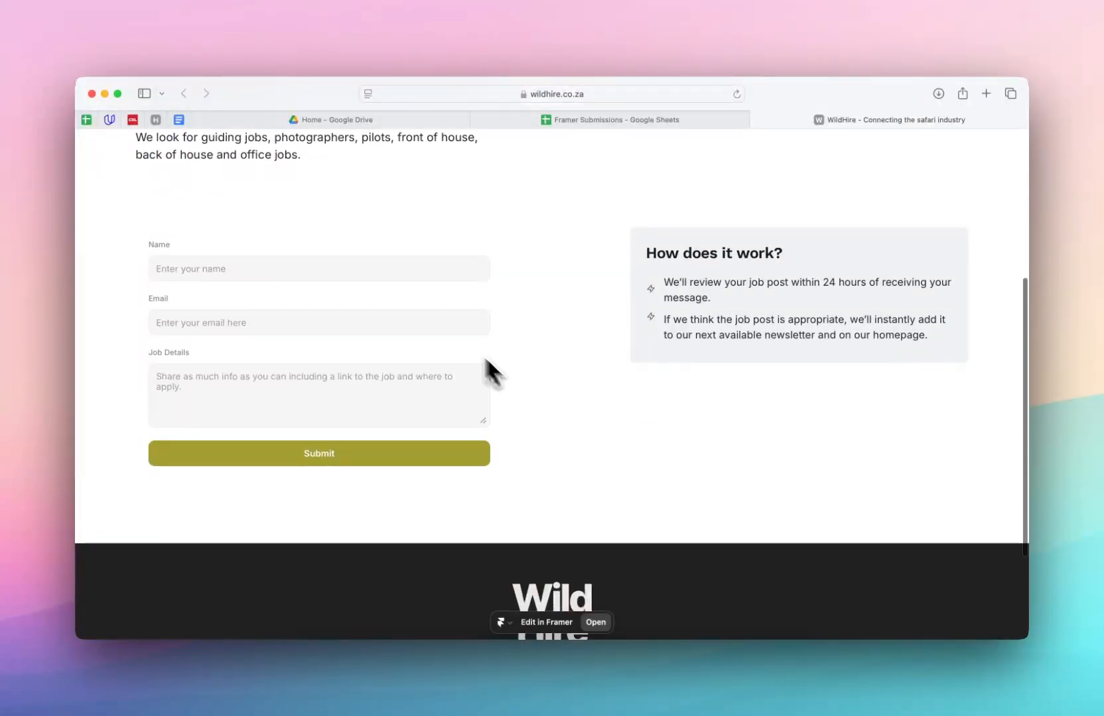
type("victo")
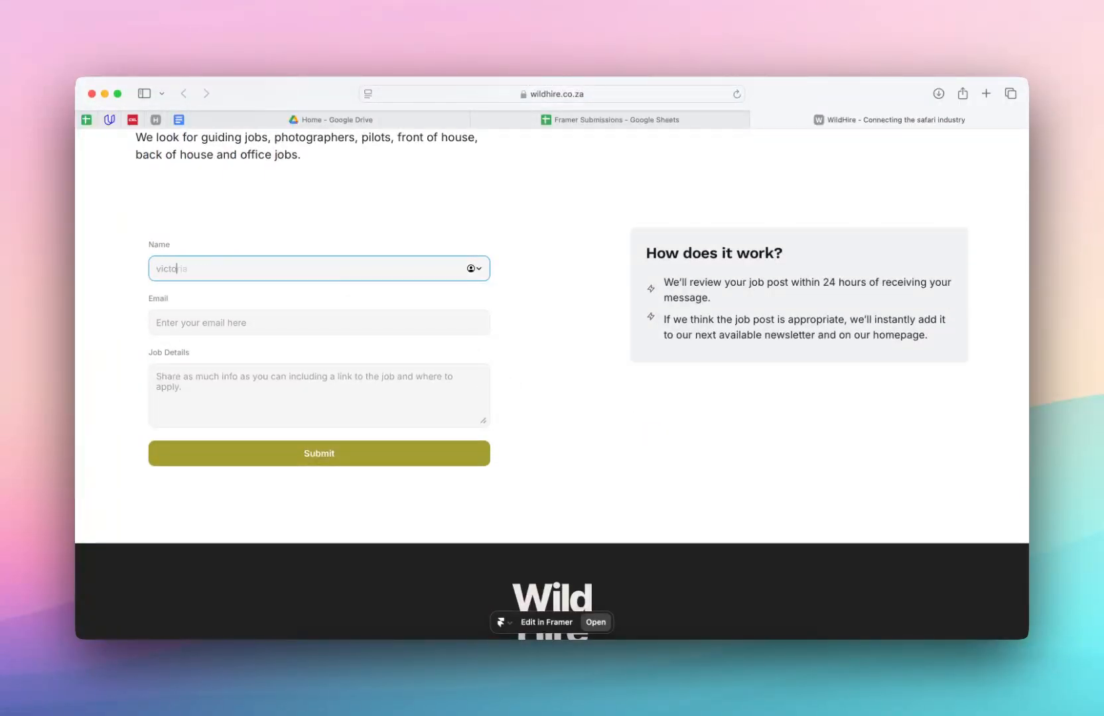
type("ria")
key("Tab")
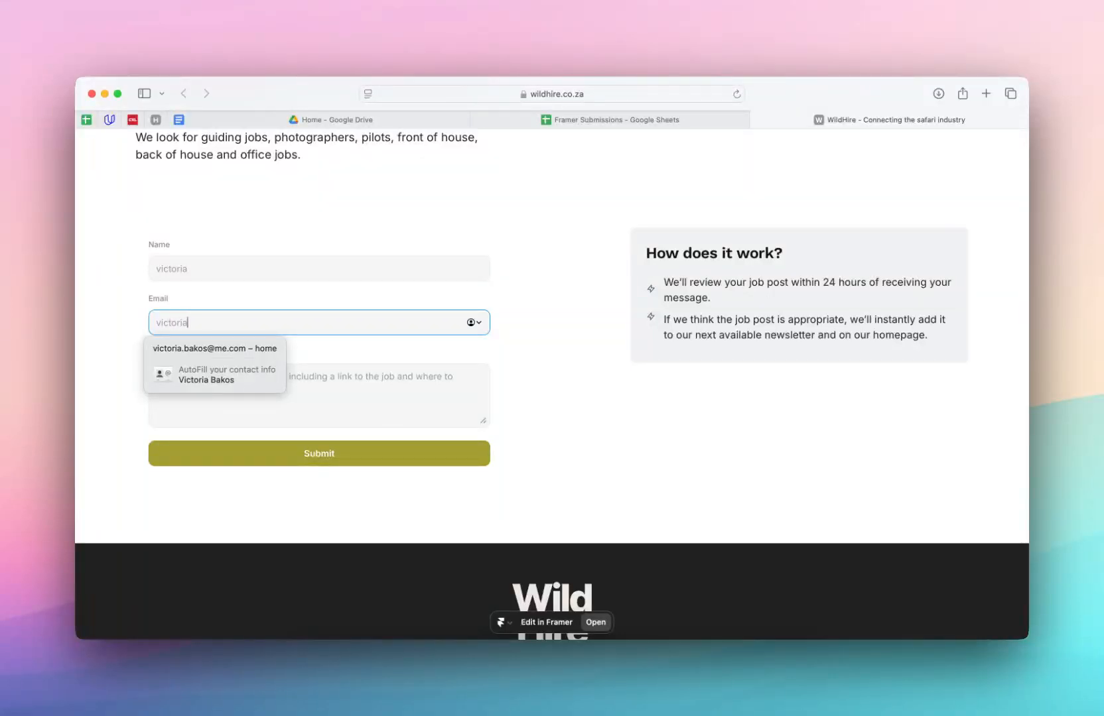
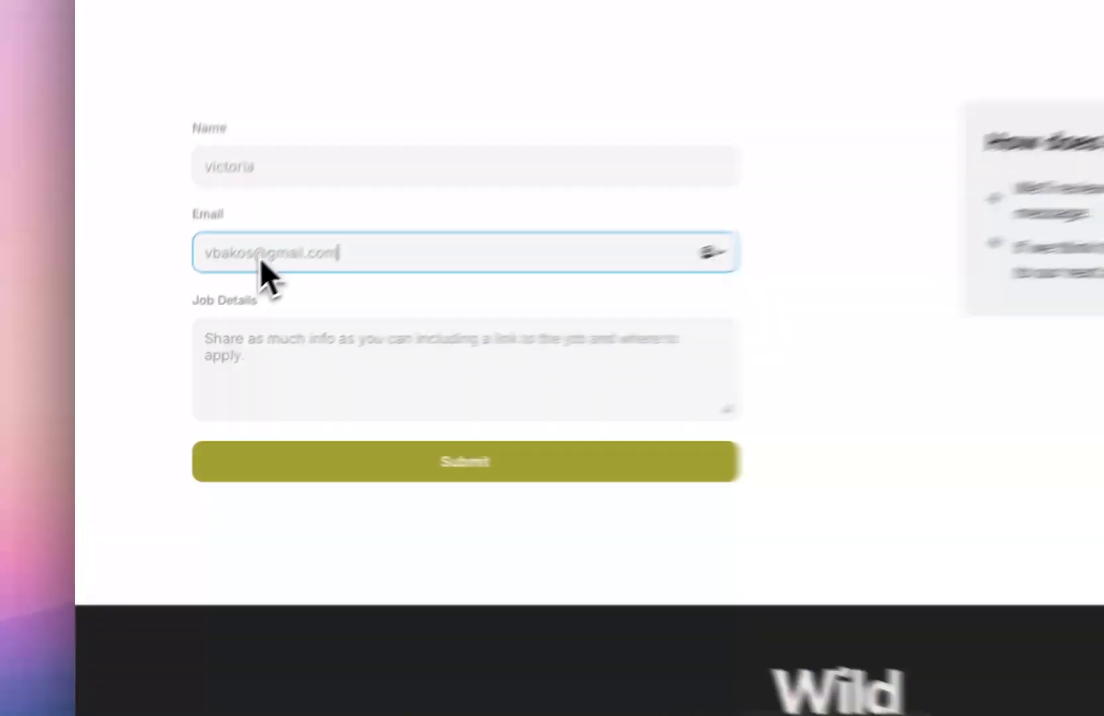
left_click(186, 322)
type("12345")
Enter 'test' as Job Details, submit, and view the new row in Framer Submissions.
left_click(257, 386)
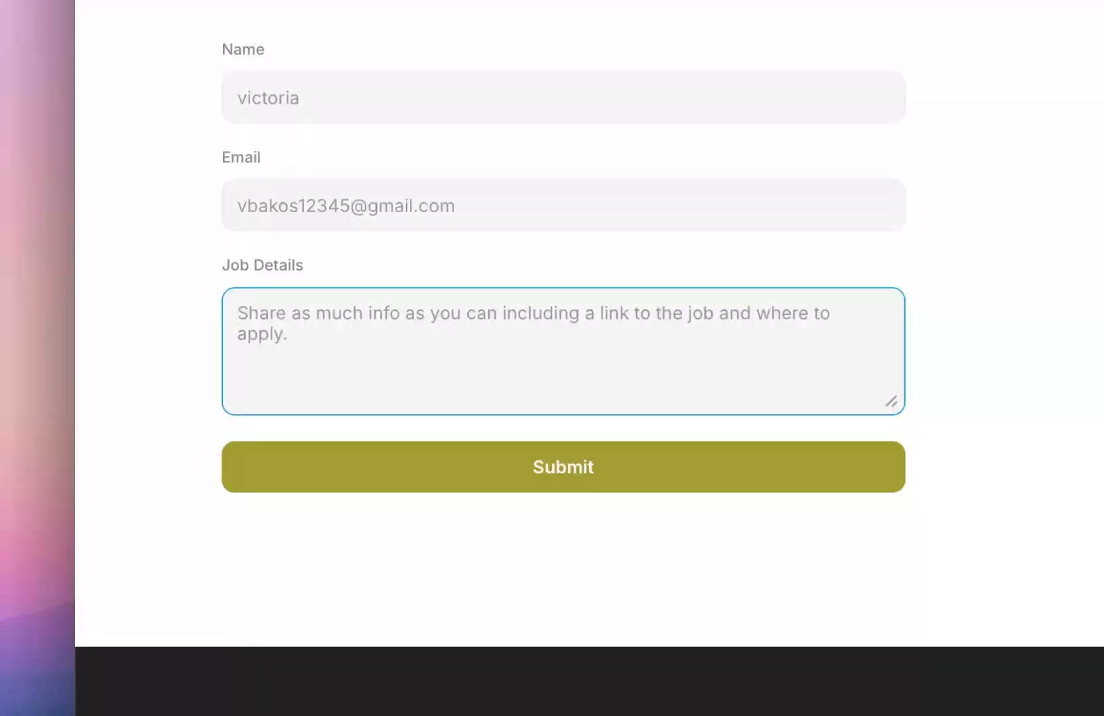
type("test")
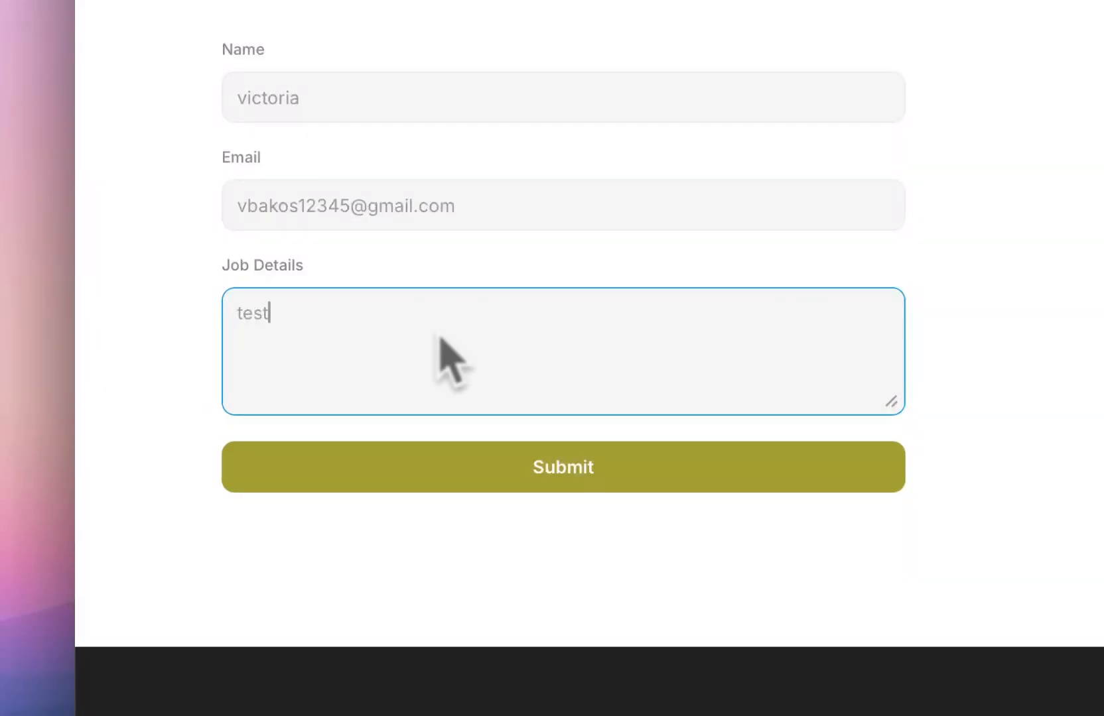
left_click(637, 471)
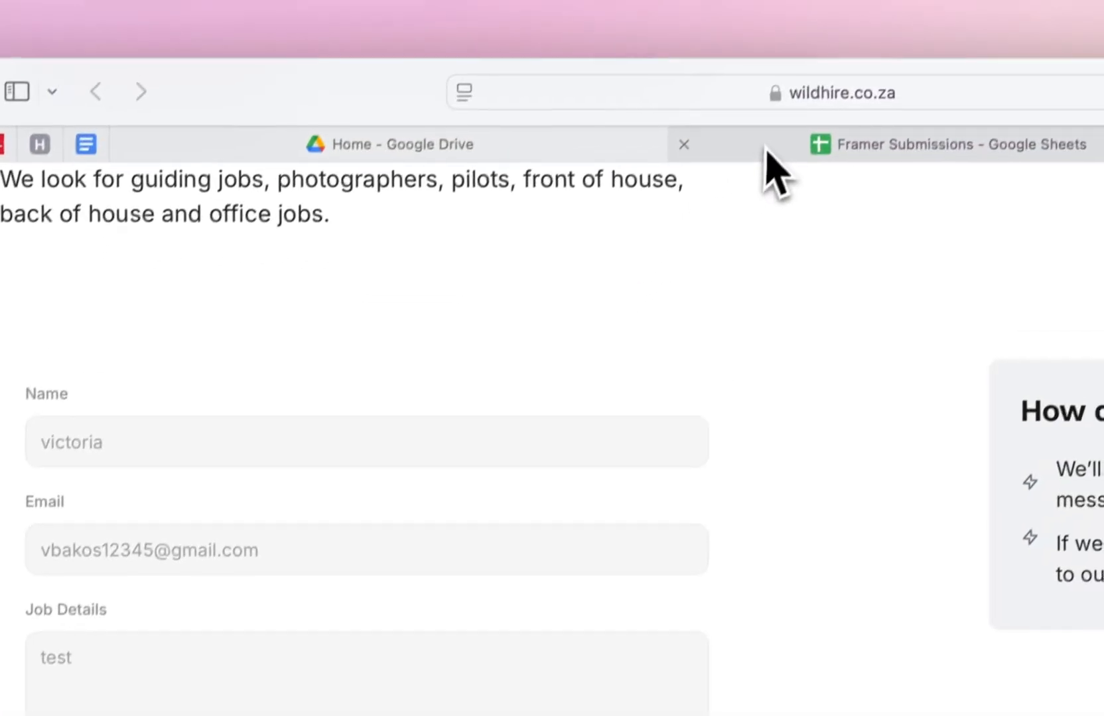
left_click(766, 148)
left_click(370, 491)
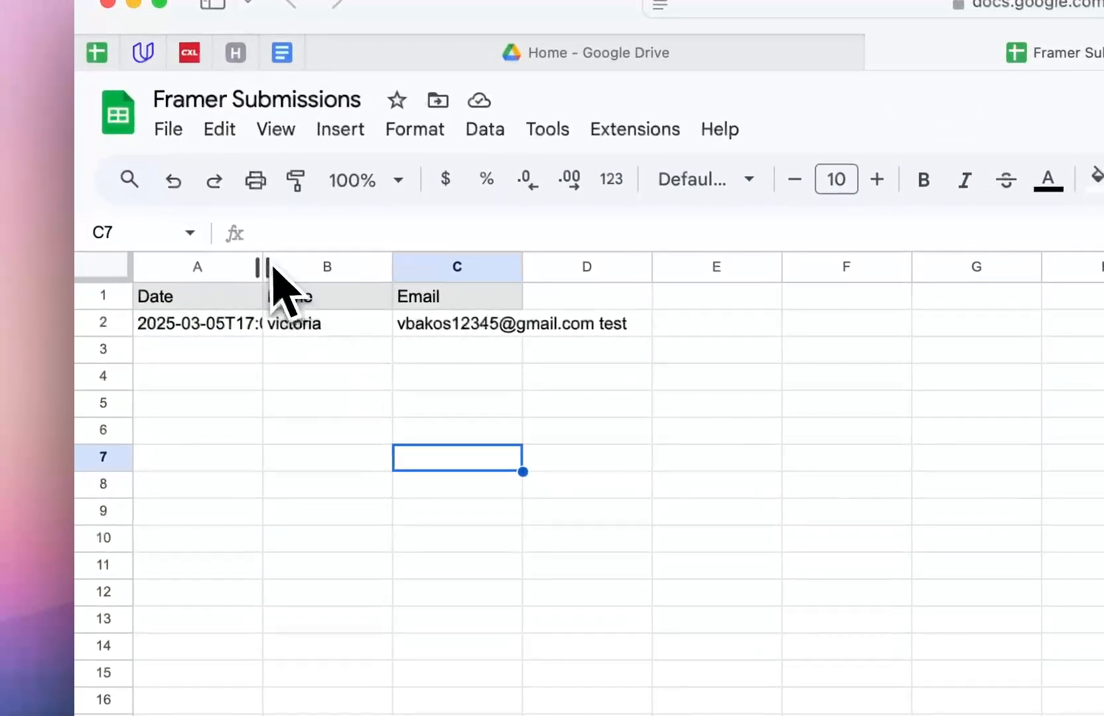
double_click(263, 268)
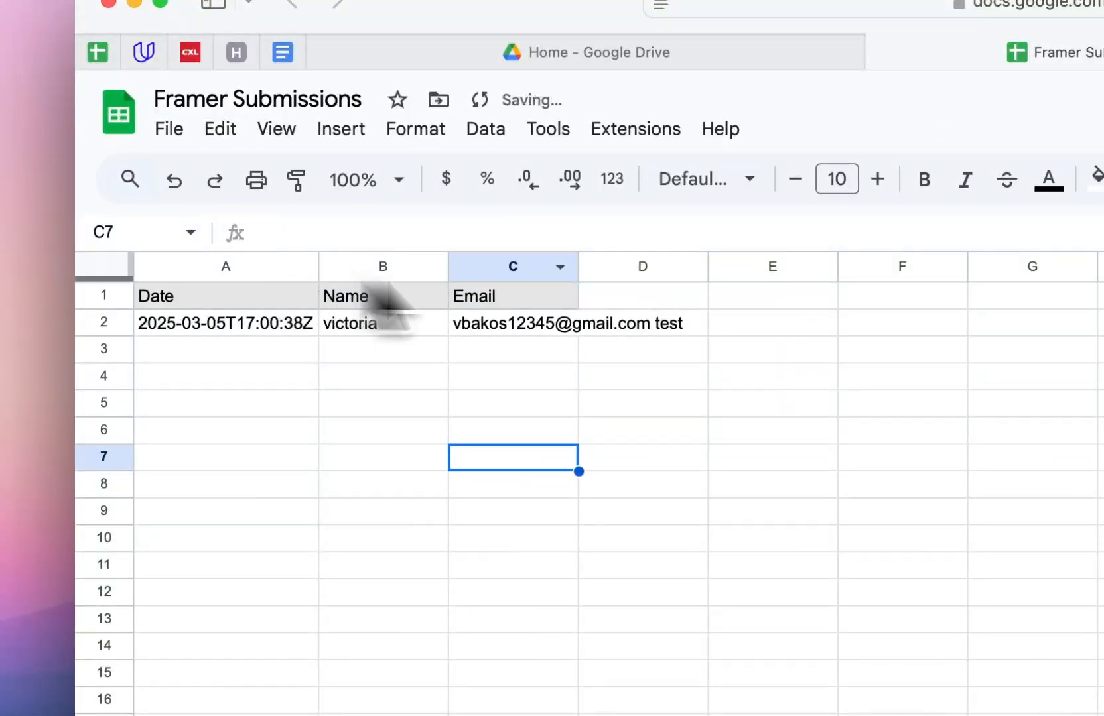
double_click(578, 266)
double_click(448, 266)
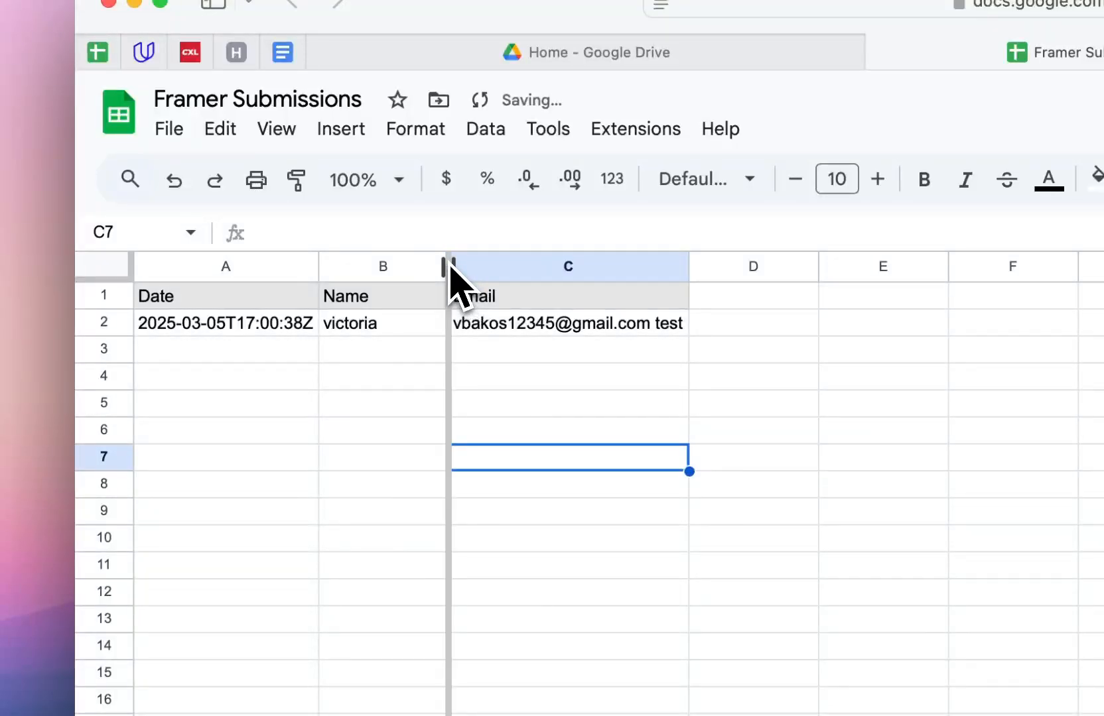
left_click(242, 305)
left_click(267, 329)
left_click(448, 304)
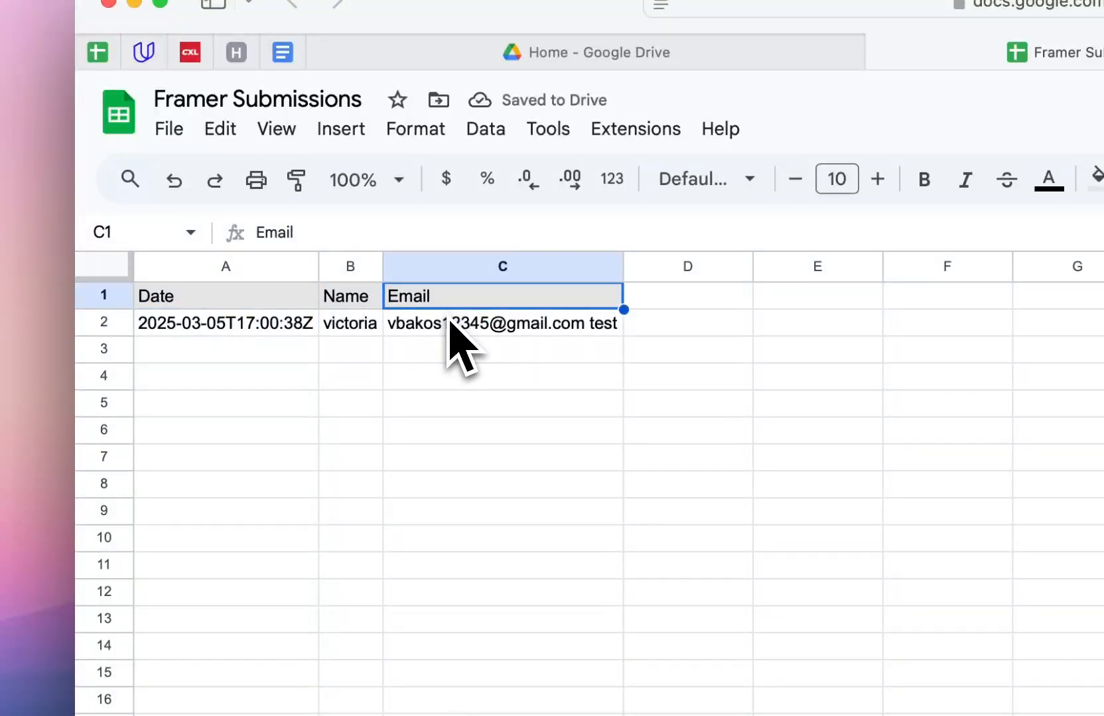
left_click(453, 325)
left_click(287, 334)
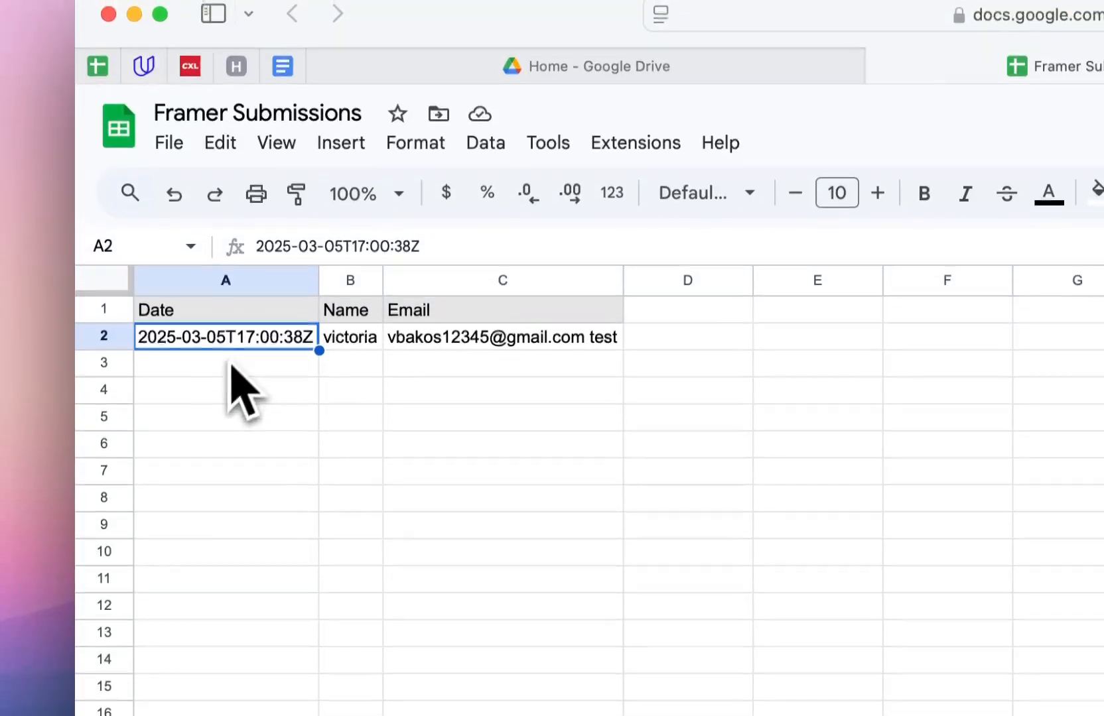
left_click(359, 363)
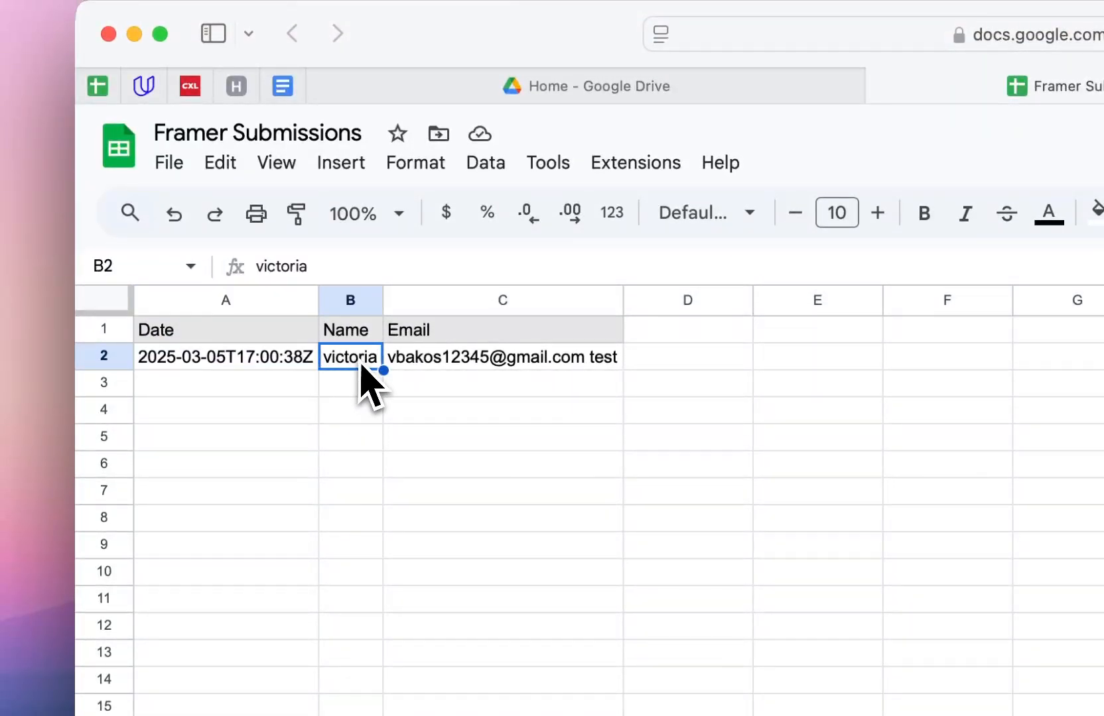
left_click(438, 355)
double_click(540, 331)
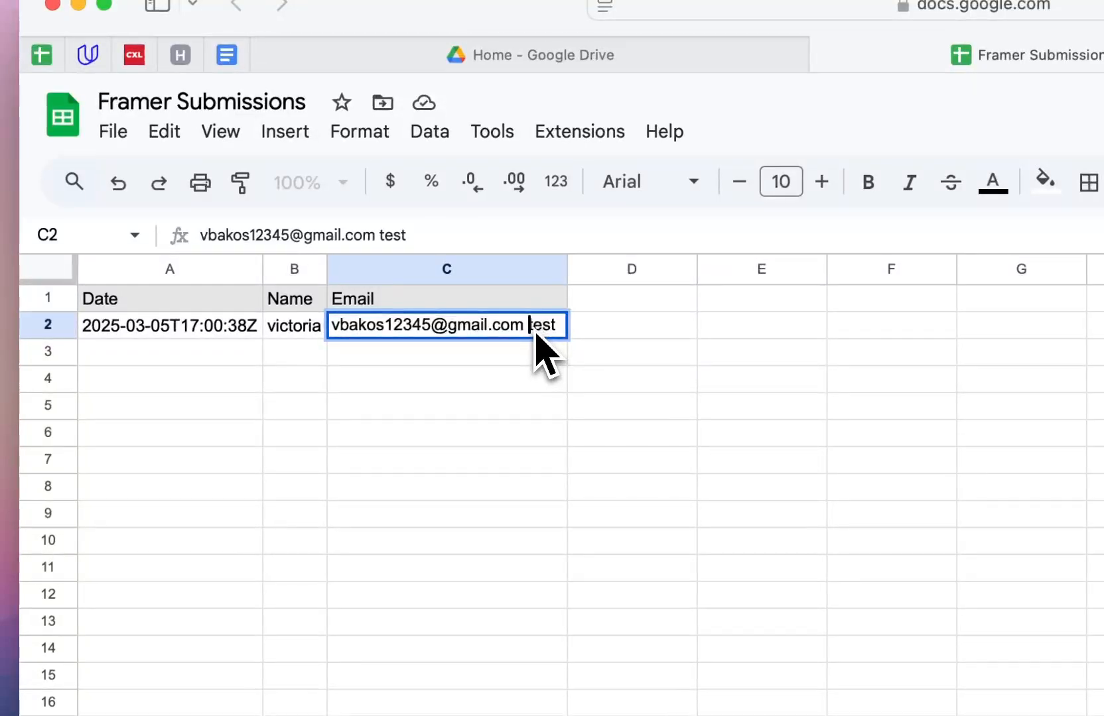
left_click(553, 410)
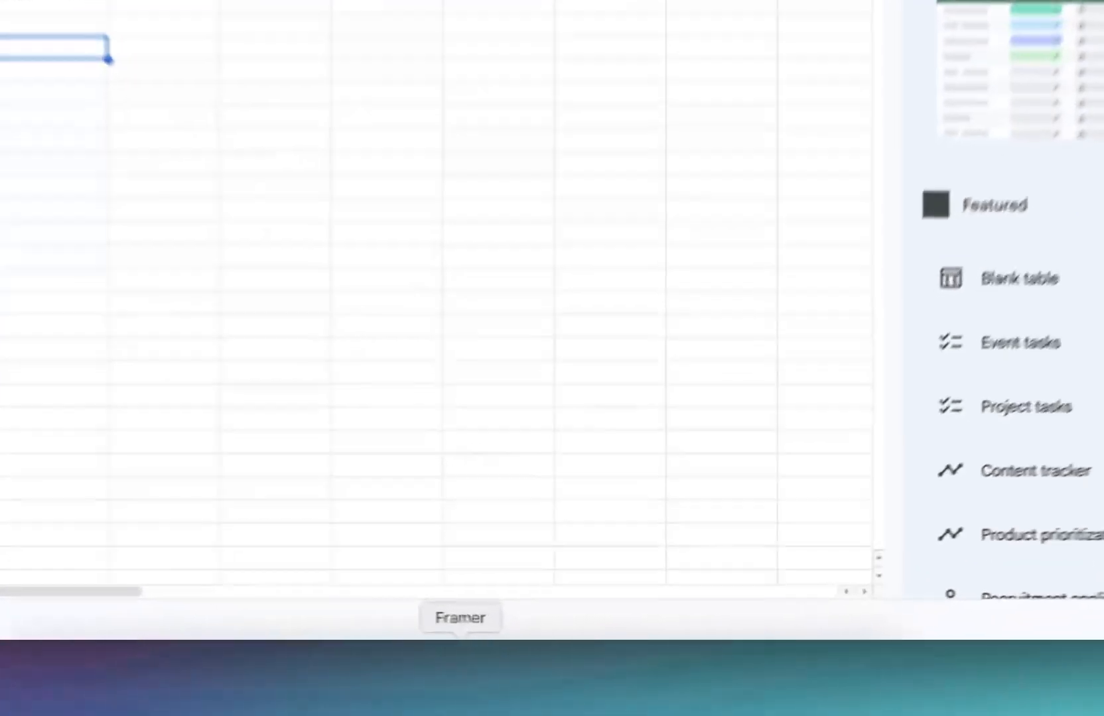
Rename the Job Details textarea's Input from 'Email' to 'Text Info'.
left_click(558, 676)
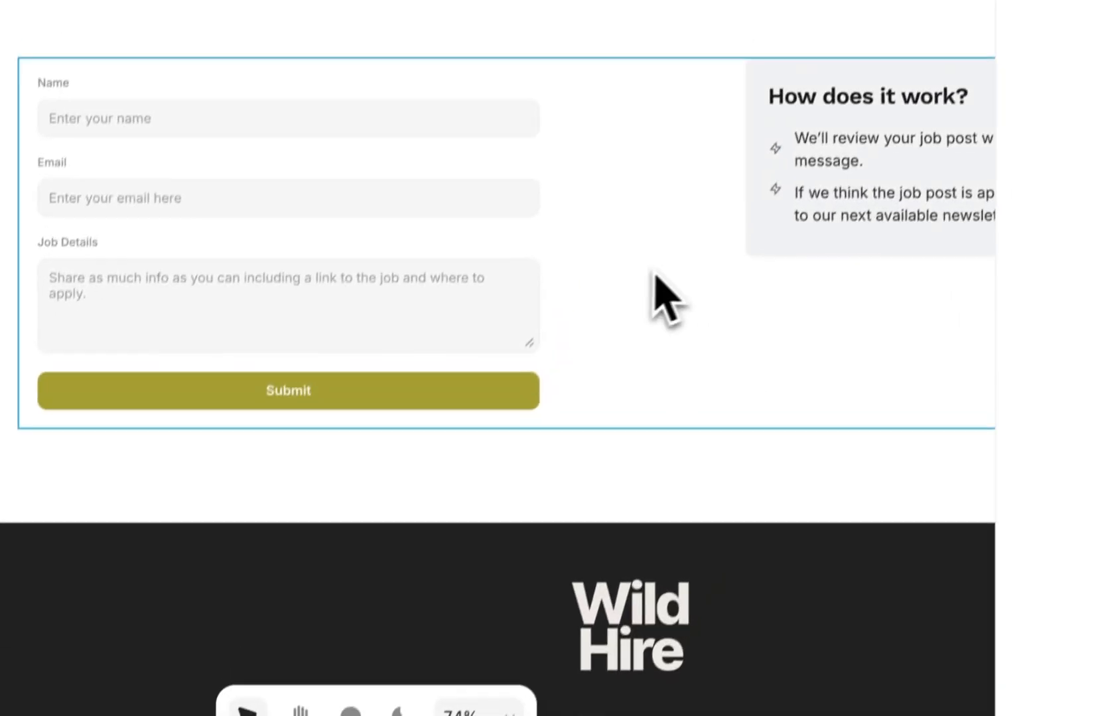
left_click(484, 282)
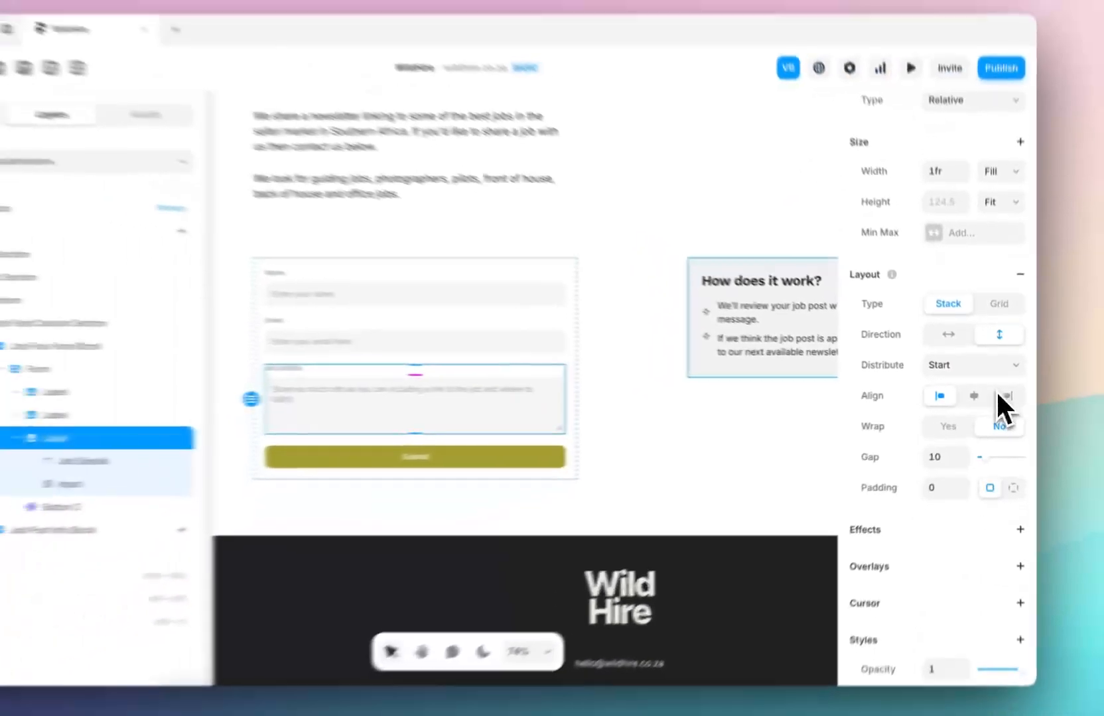
scroll(996, 391, "down", 5)
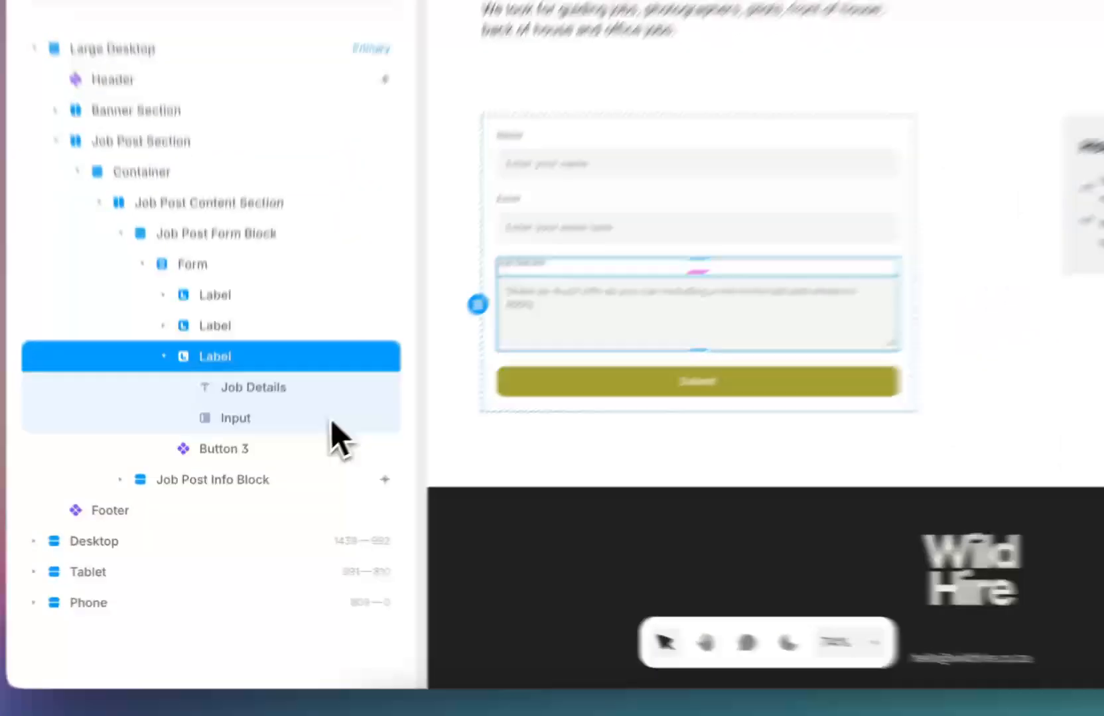
left_click(265, 471)
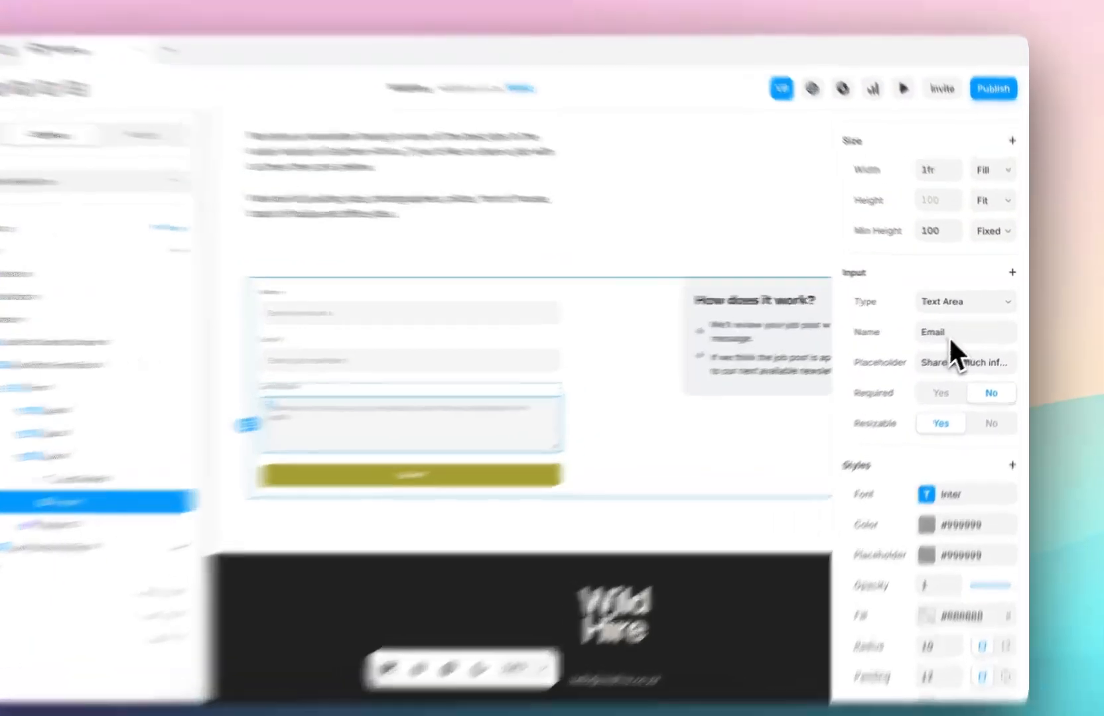
left_click(961, 330)
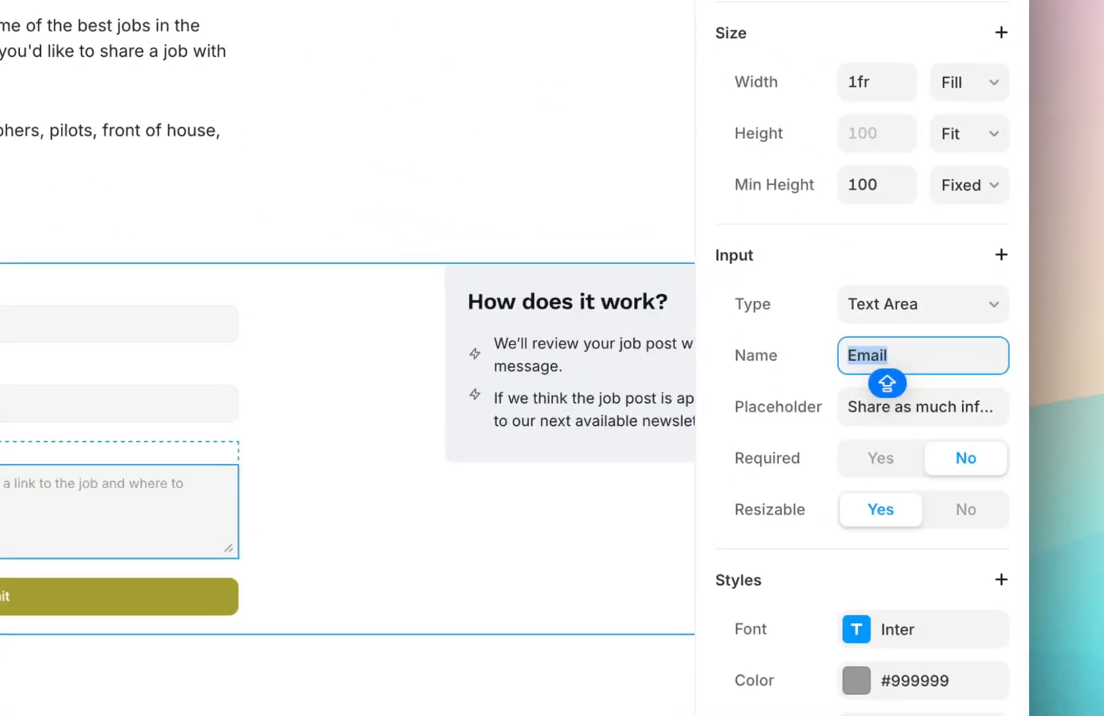
type("Text")
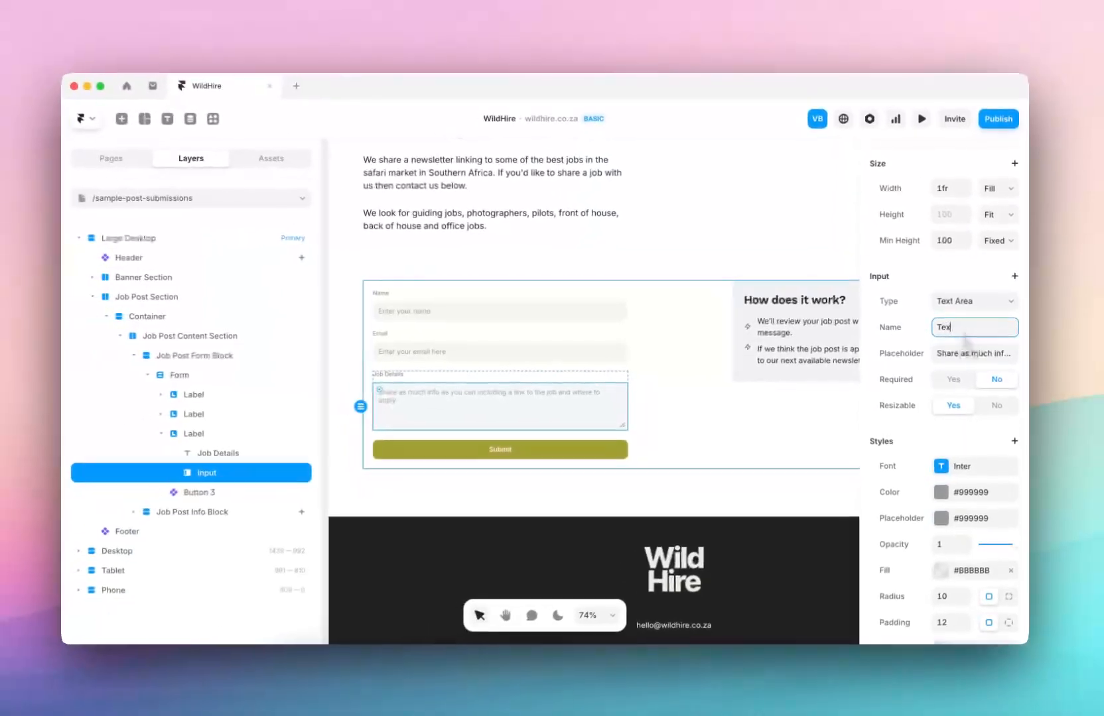
type(" F")
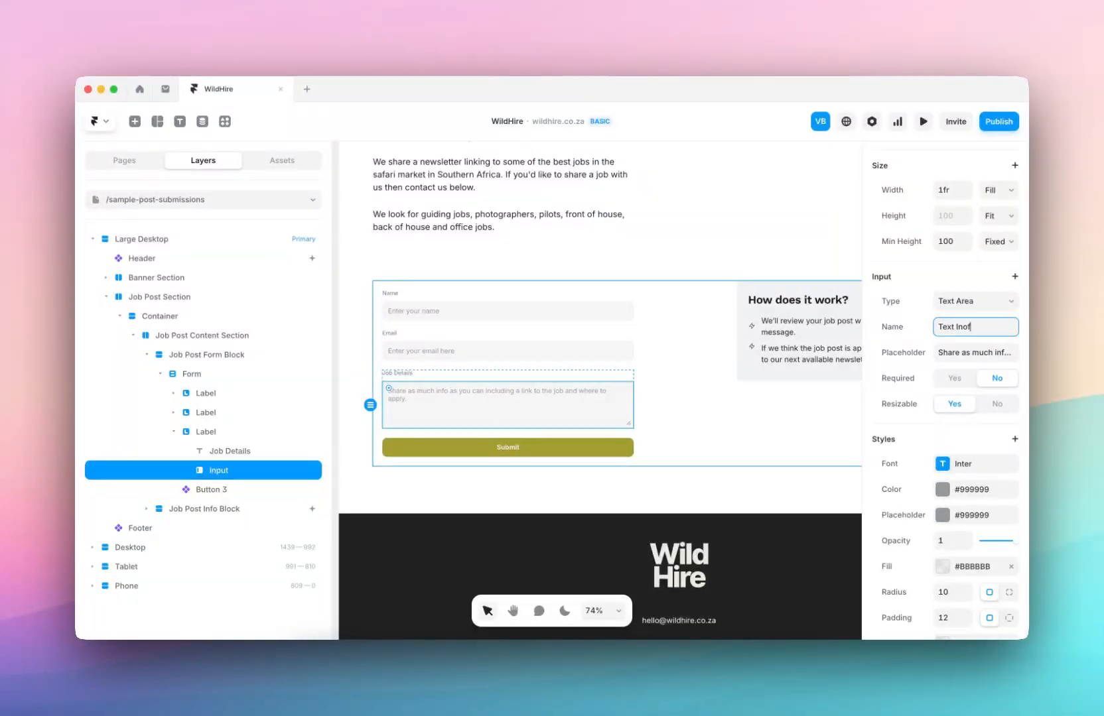
key("Return")
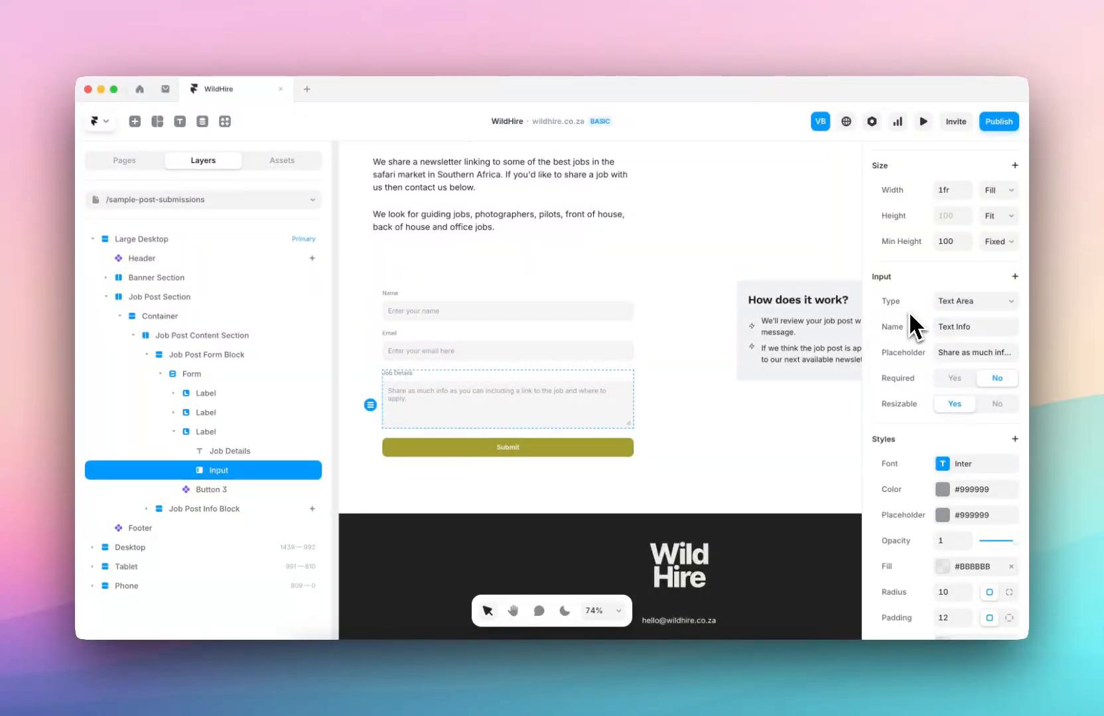
left_click(997, 129)
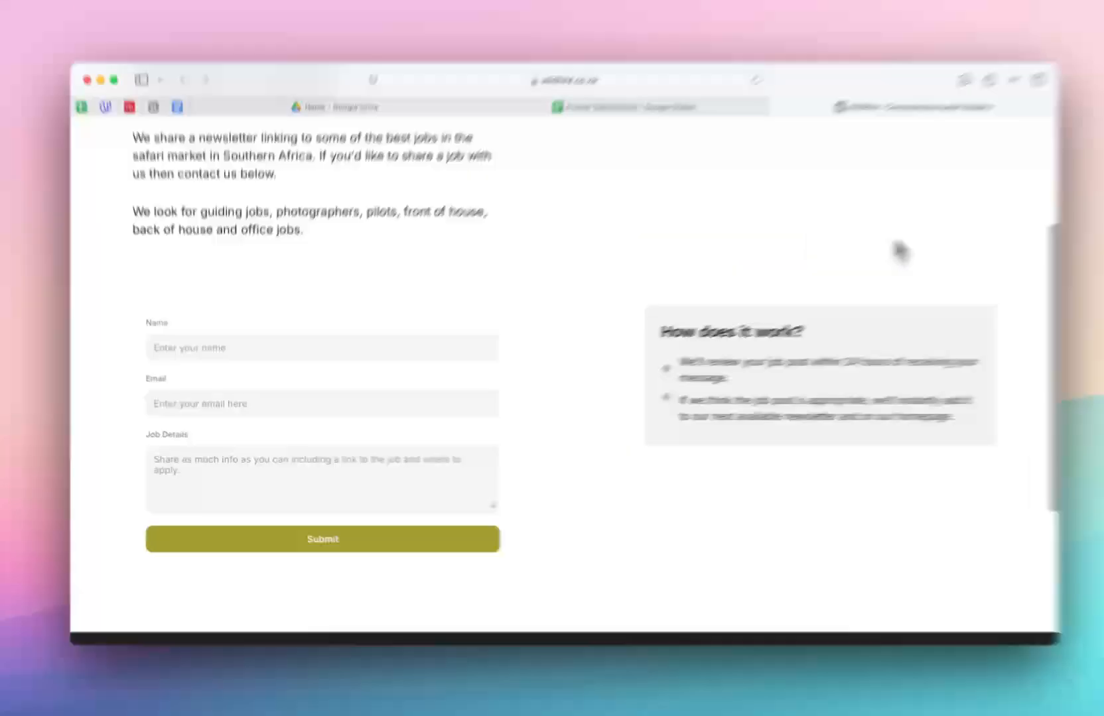
Publish the update and fill the live form with test name, email and Job Details 'hello'.
left_click(300, 356)
type("test")
left_click(273, 411)
type("test")
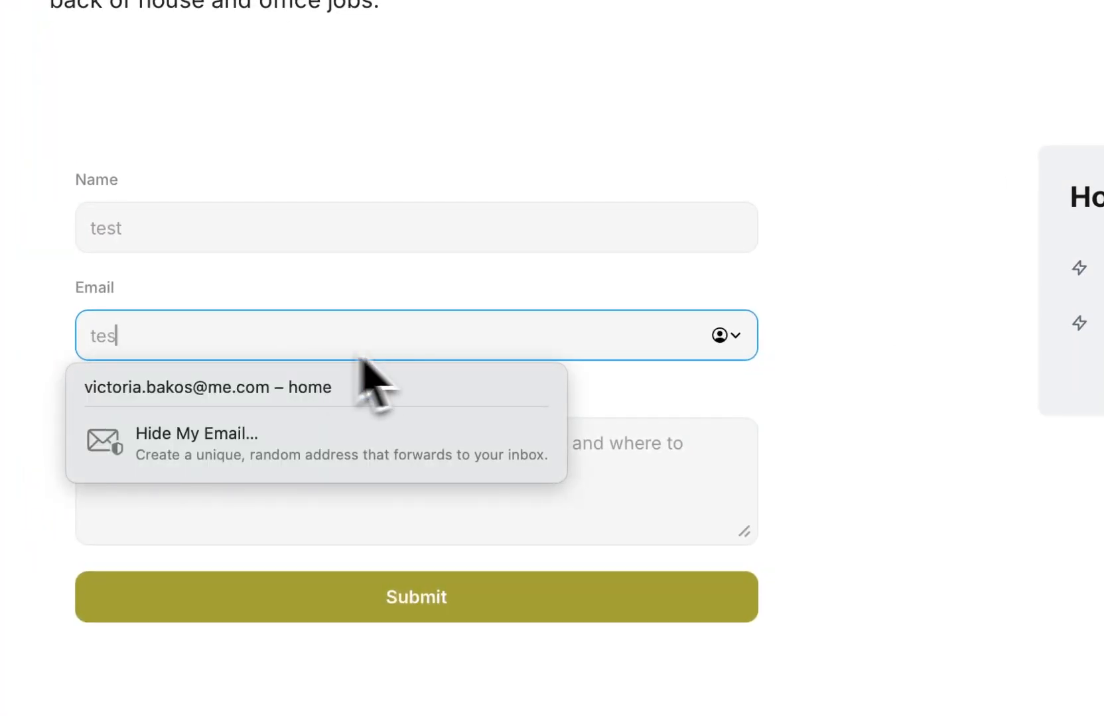
left_click(630, 503)
type("hello")
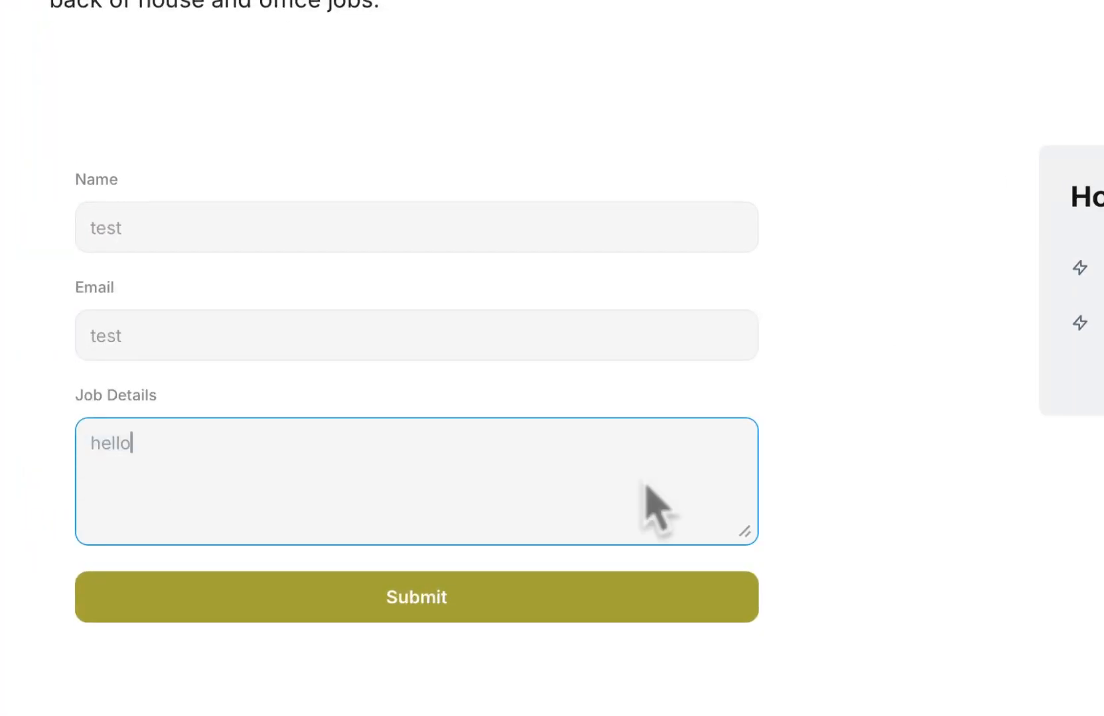
left_click(632, 598)
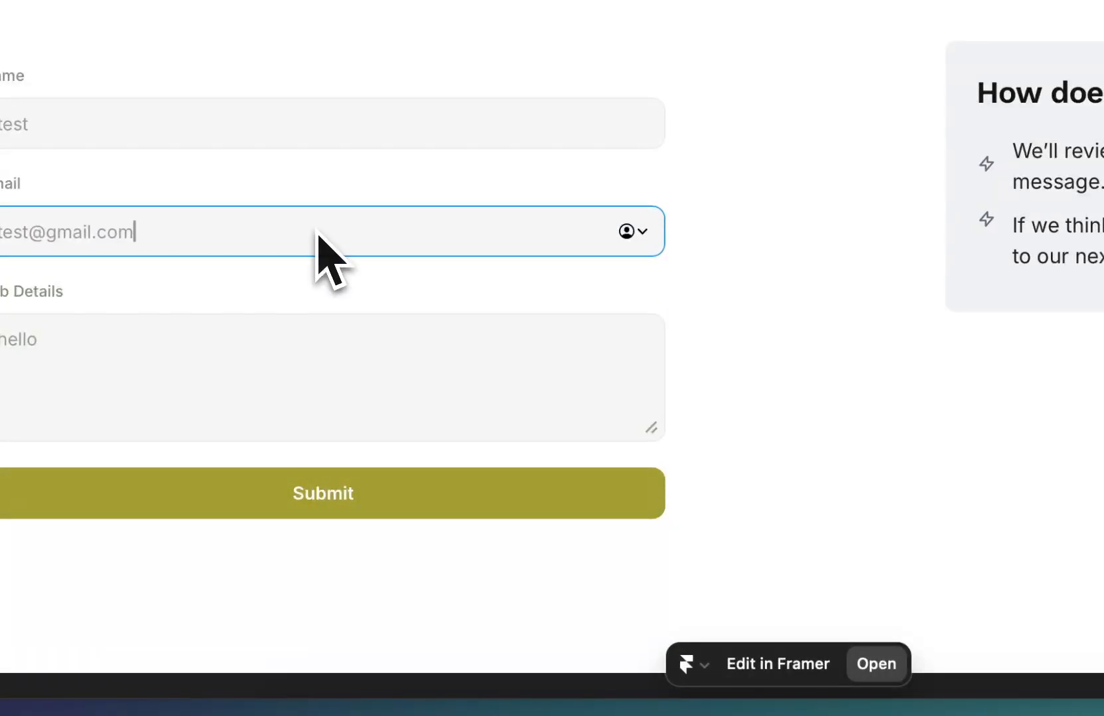
type("@gmail.com")
left_click(548, 491)
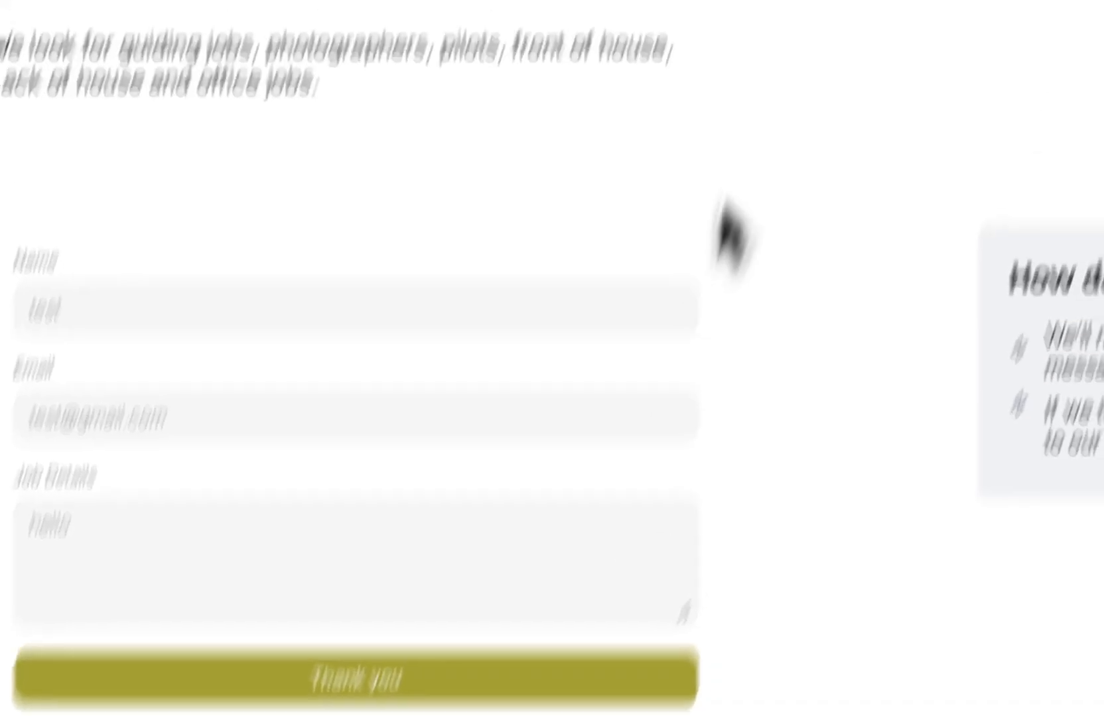
left_click(701, 141)
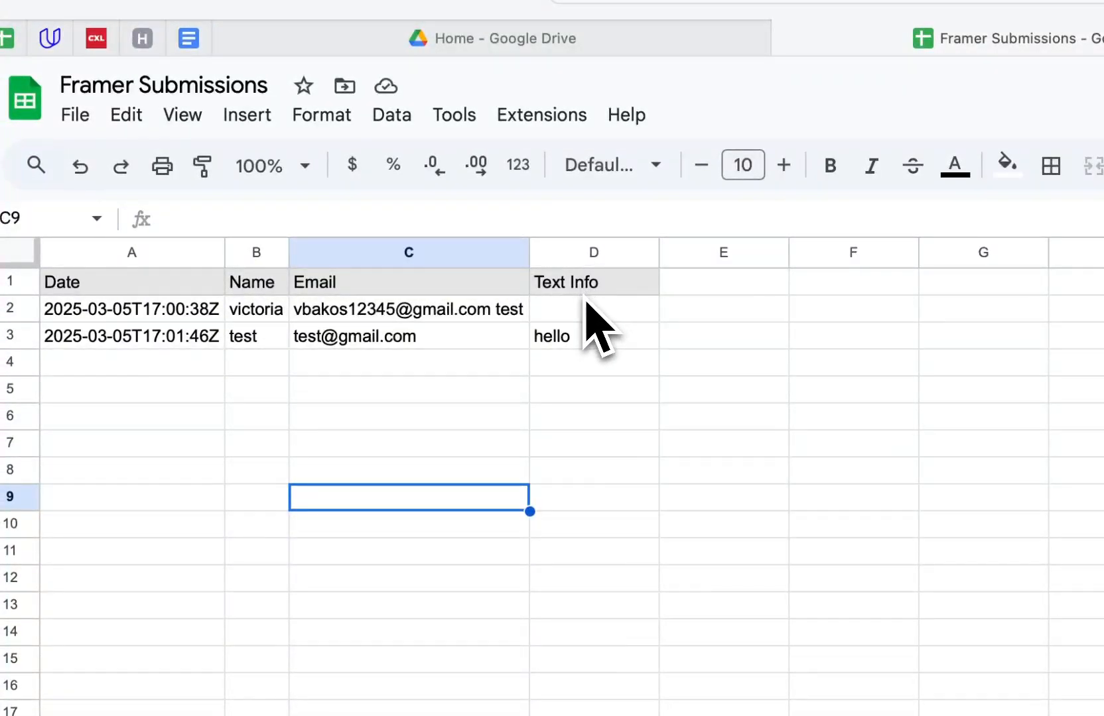
Inspect the new Text Info header in D1 and the 'hello' value in D3, then return to Framer.
left_click(606, 290)
left_click(600, 336)
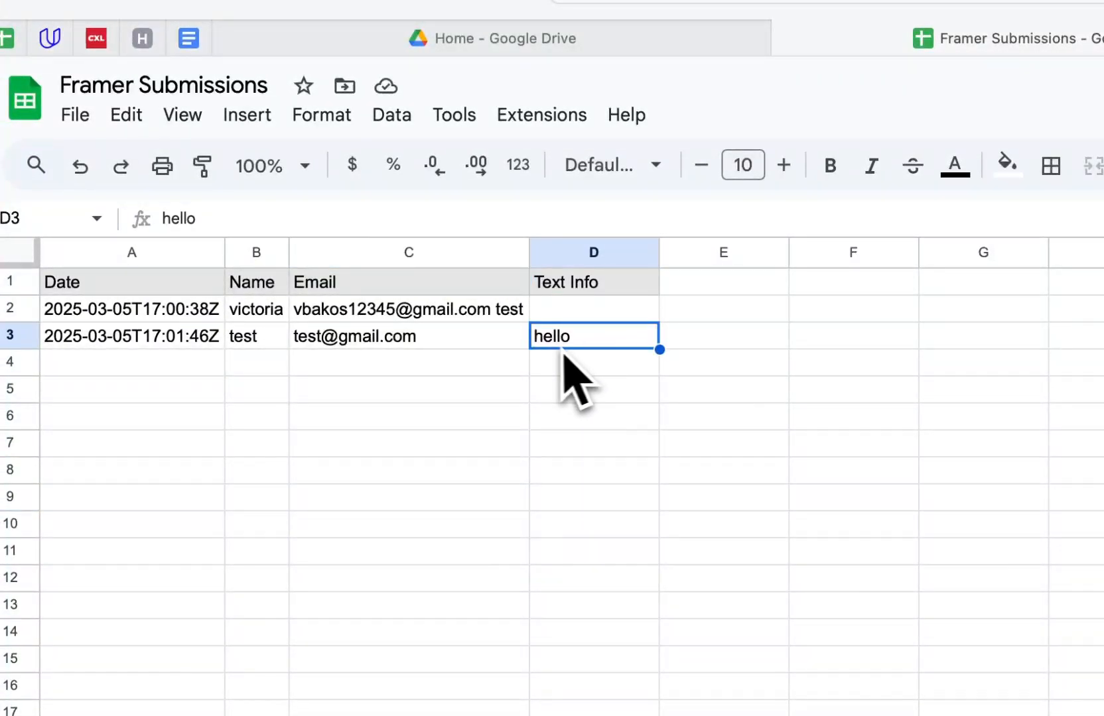
left_click(585, 289)
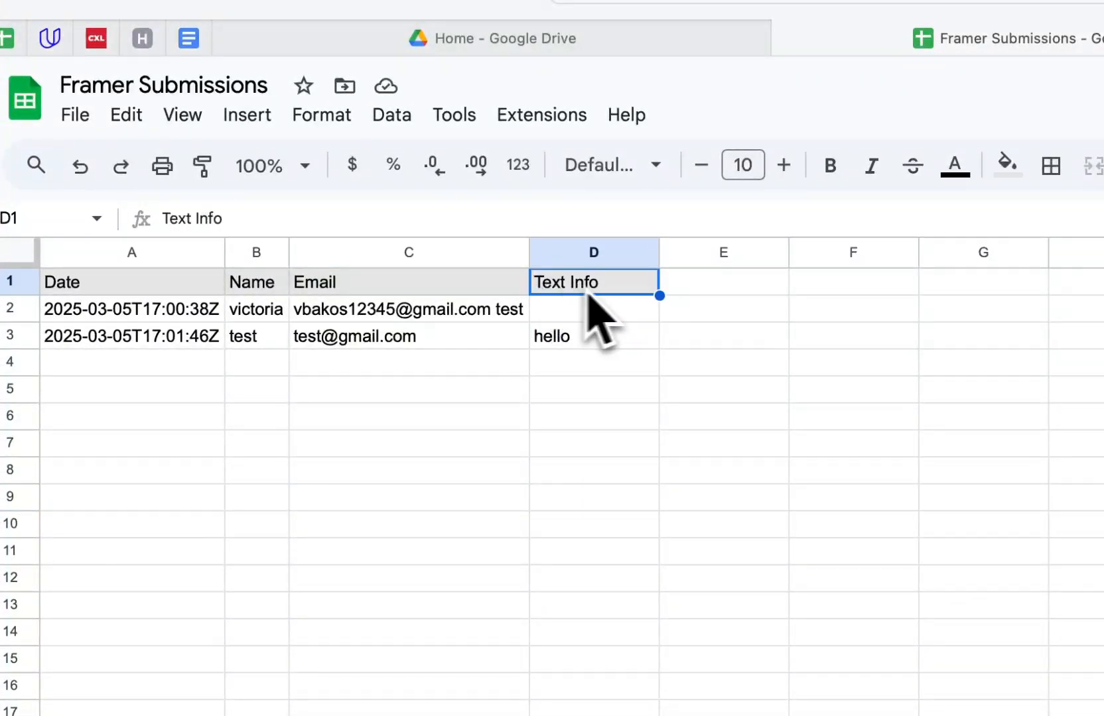
left_click(455, 292)
left_click(490, 397)
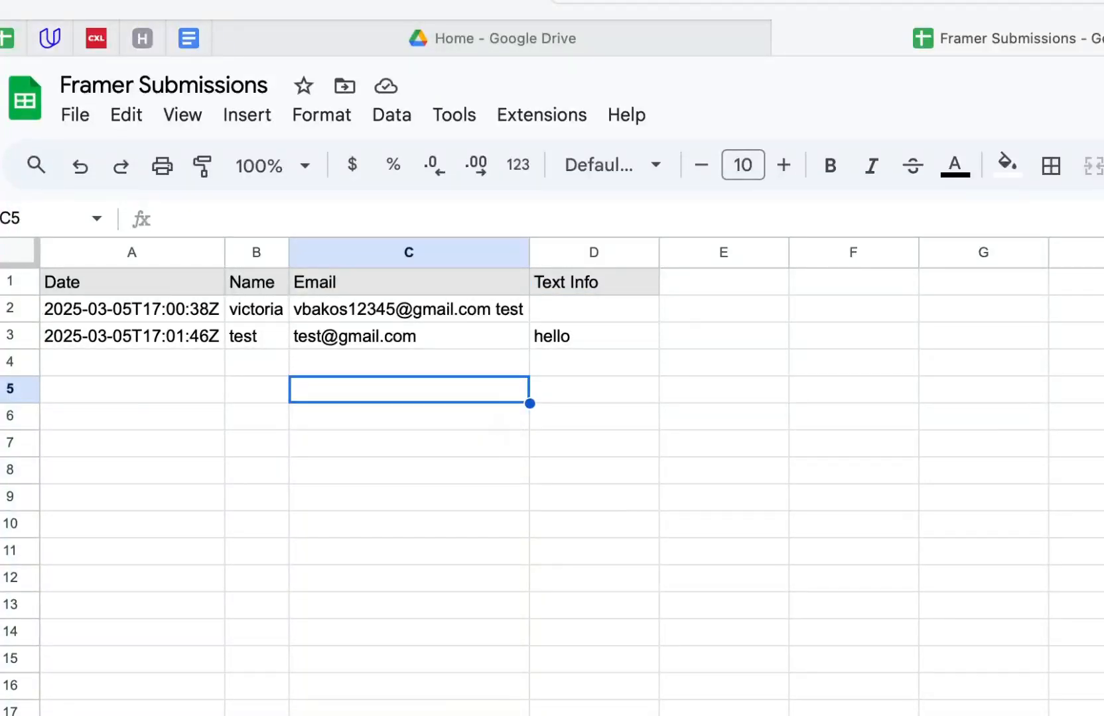
left_click(606, 704)
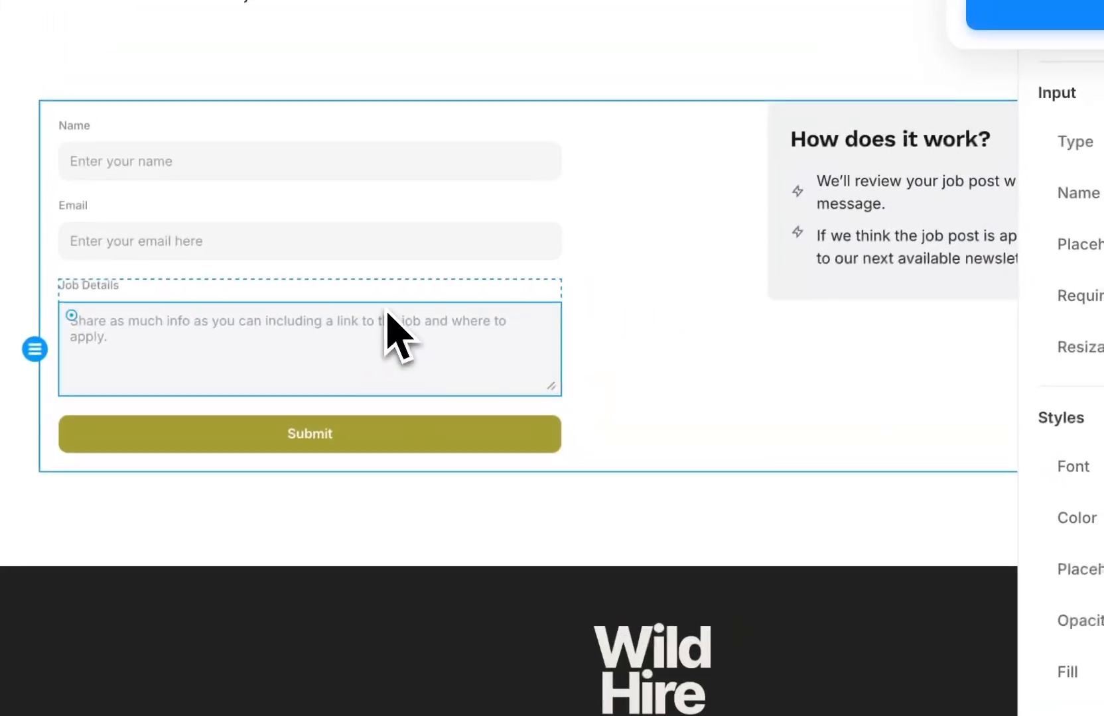
Confirm the Job Details text area is named 'Text Info' and the Form sends submissions to Sheet.
left_click(489, 204)
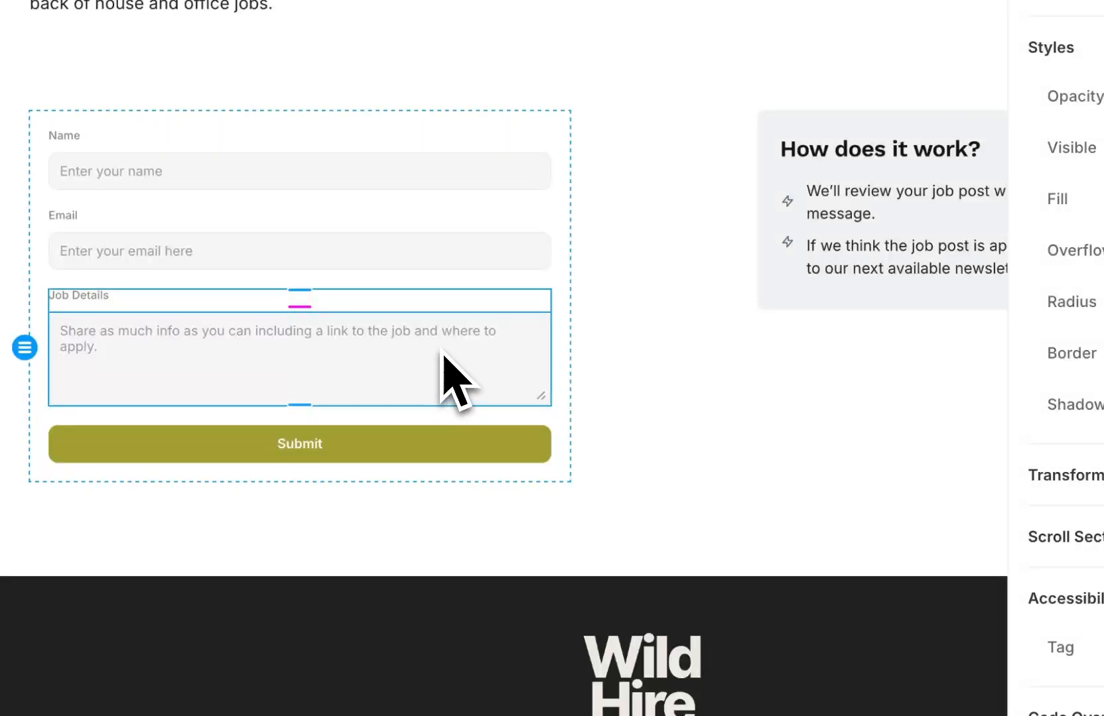
left_click(484, 374)
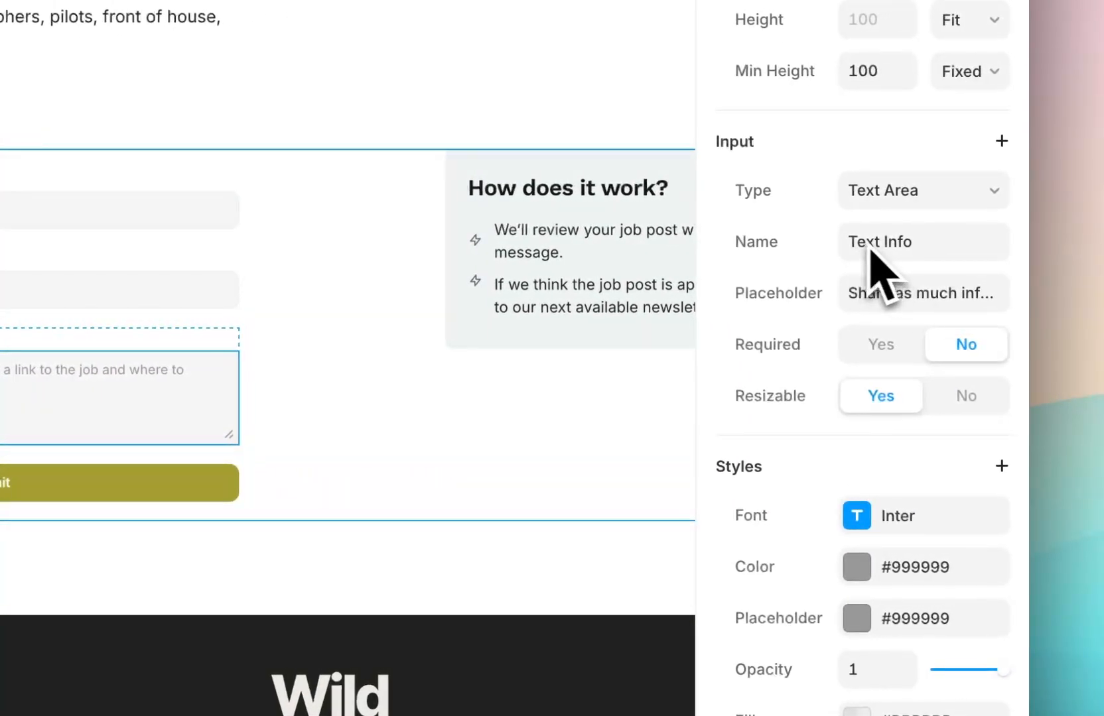
left_click(919, 247)
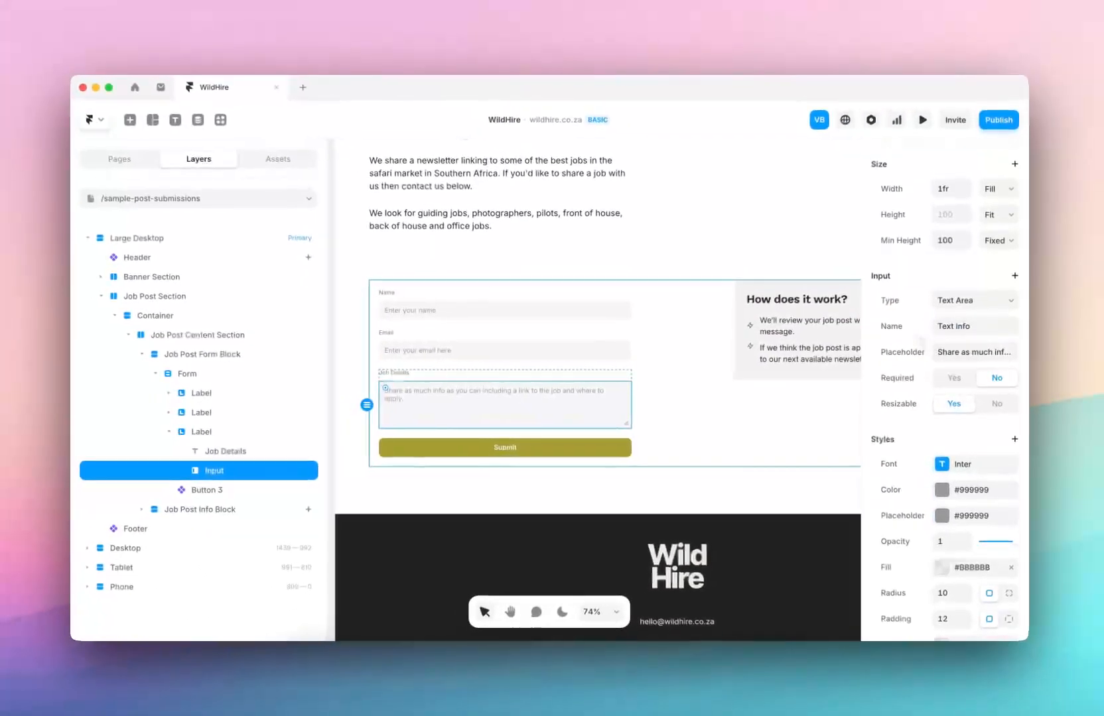
left_click(614, 372)
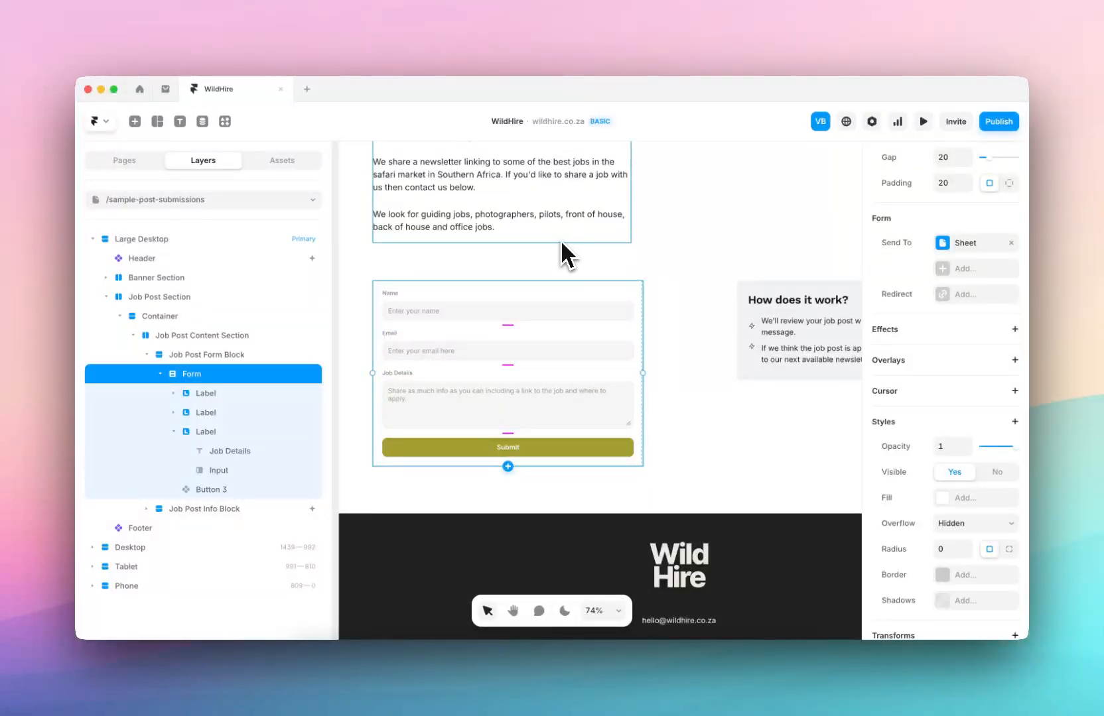
left_click(422, 677)
Review the two test submission rows in cells A1:C3 of the Framer Submissions sheet.
left_click(381, 323)
left_click(149, 245)
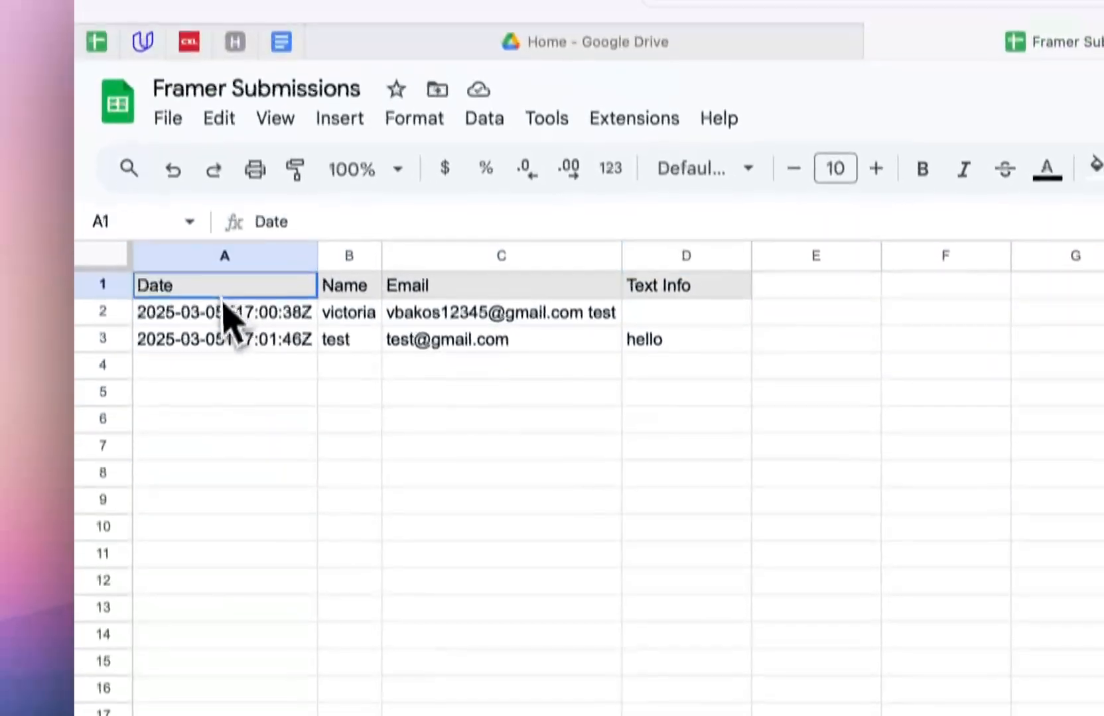
left_click_drag(223, 297, 607, 344)
left_click(696, 366)
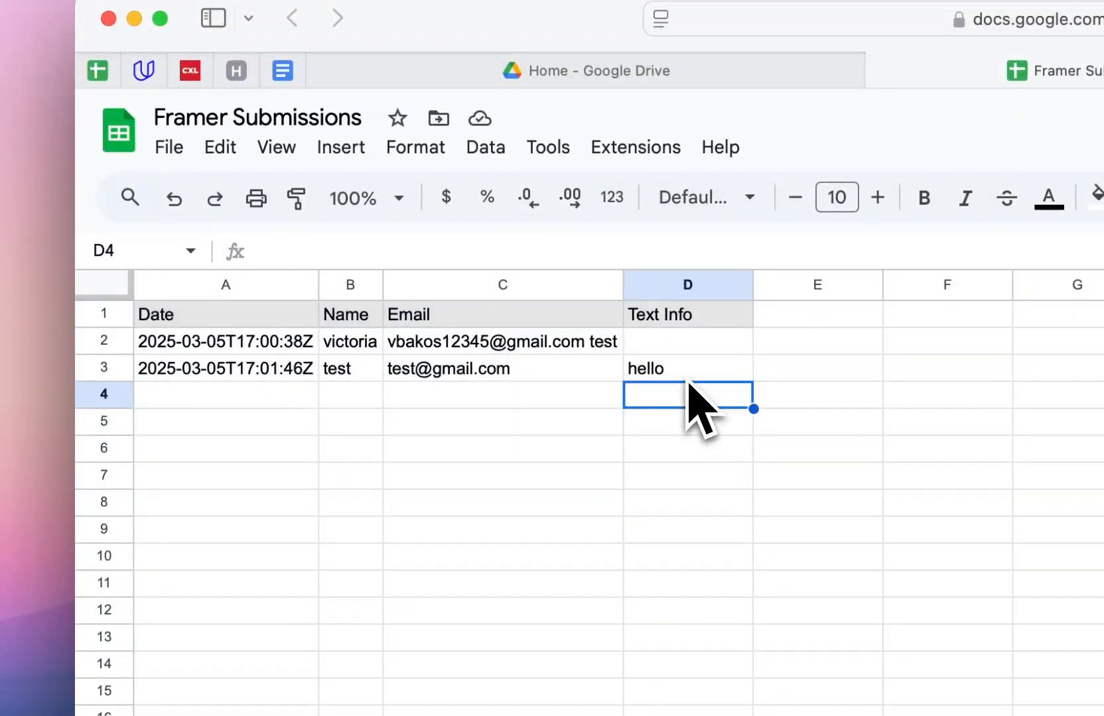